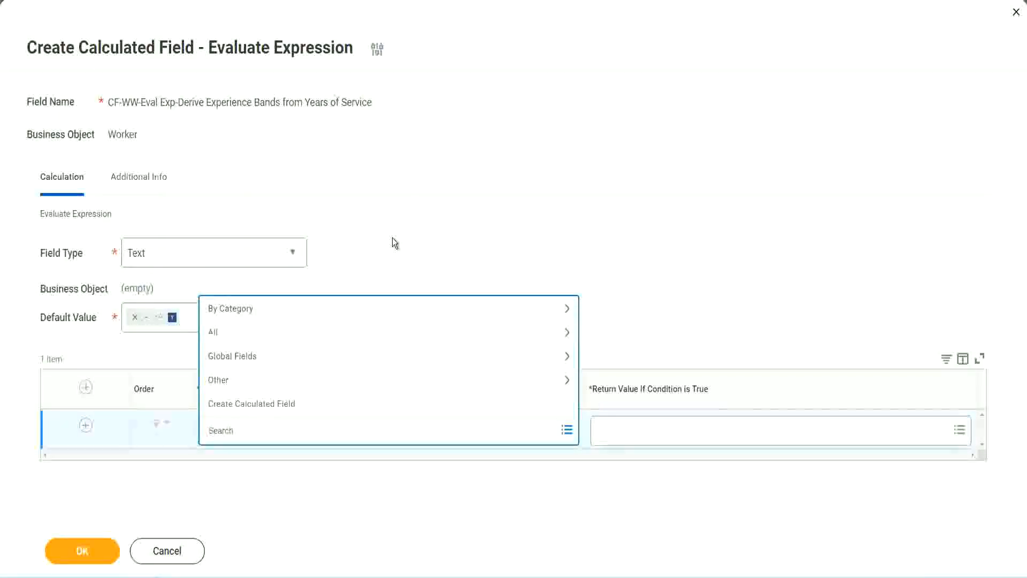
# Step: Copy Field 1's name from the Notepad++ notes and set the first condition to CF-WW-TF-Length of Service between 0 and 7 years
pyautogui.press('Escape')
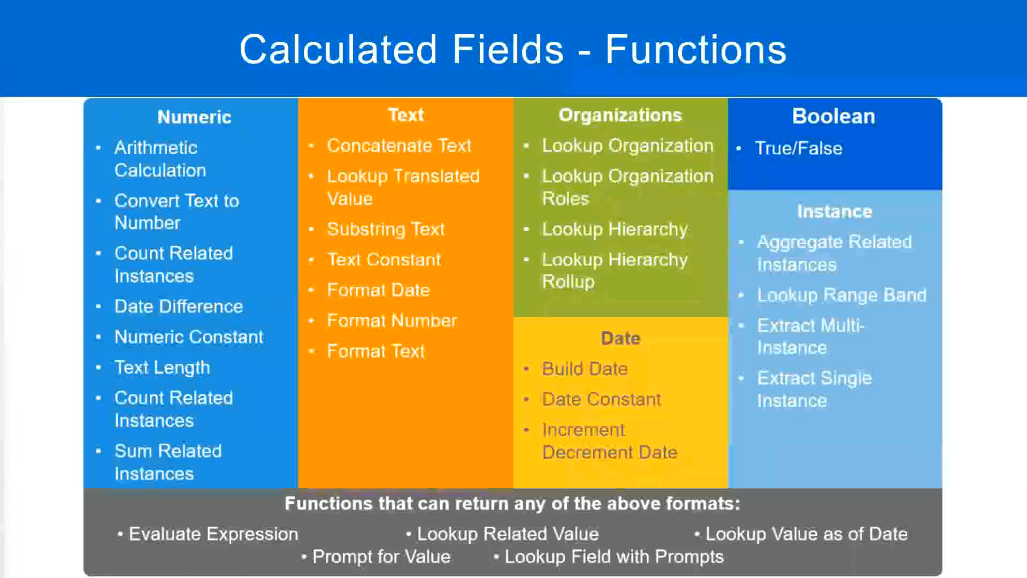
pyautogui.hotkey('alt', 'Tab')
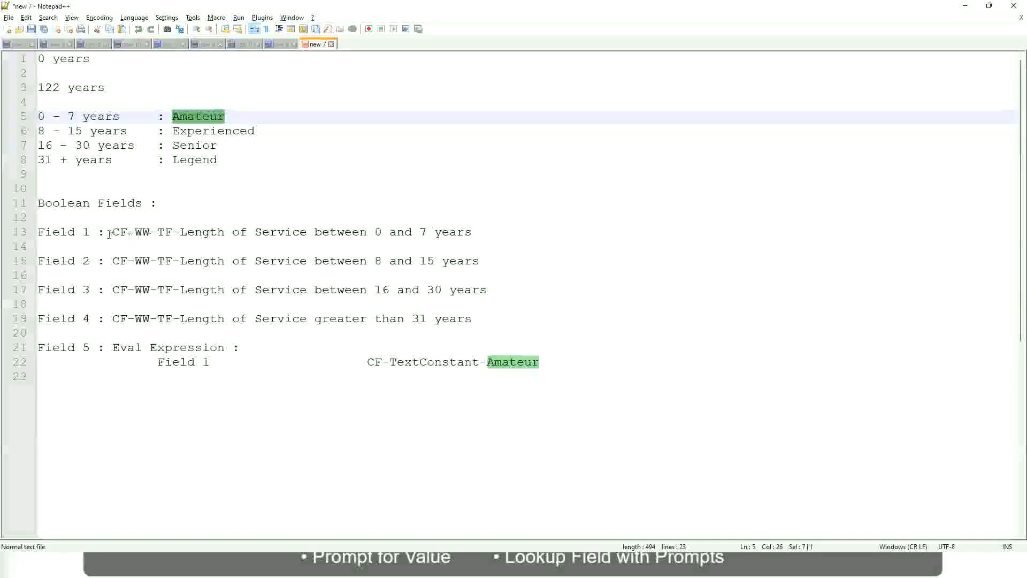
pyautogui.moveTo(114, 231); pyautogui.dragTo(473, 236)
pyautogui.hotkey('ctrl', 'c')
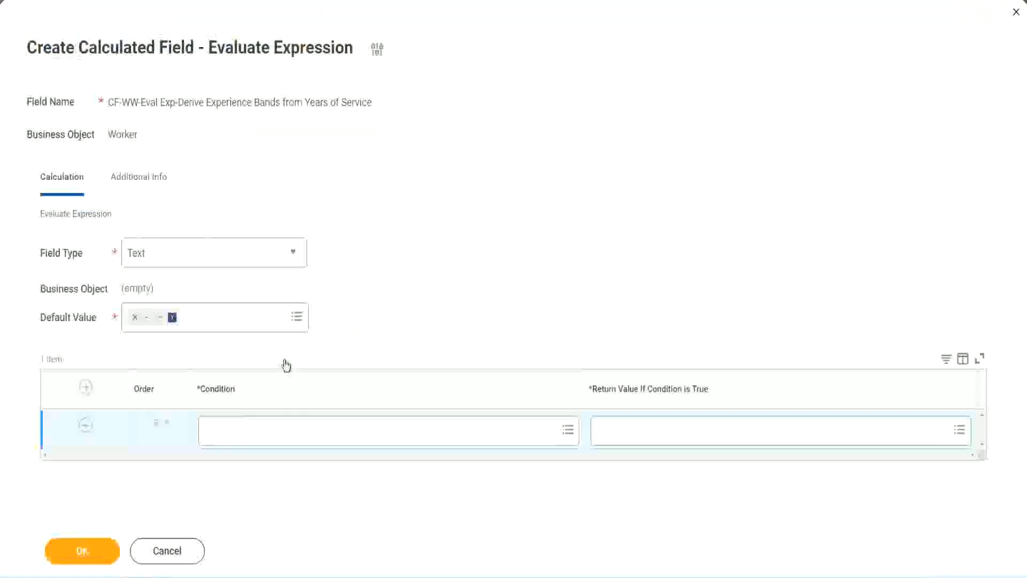
pyautogui.click(262, 434)
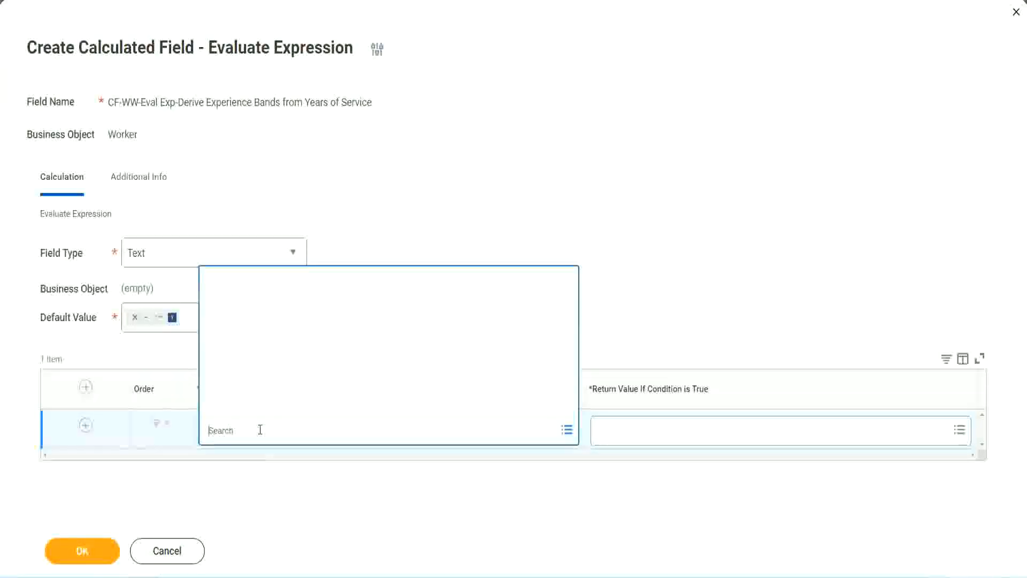
pyautogui.hotkey('ctrl', 'v')
pyautogui.press('Return')
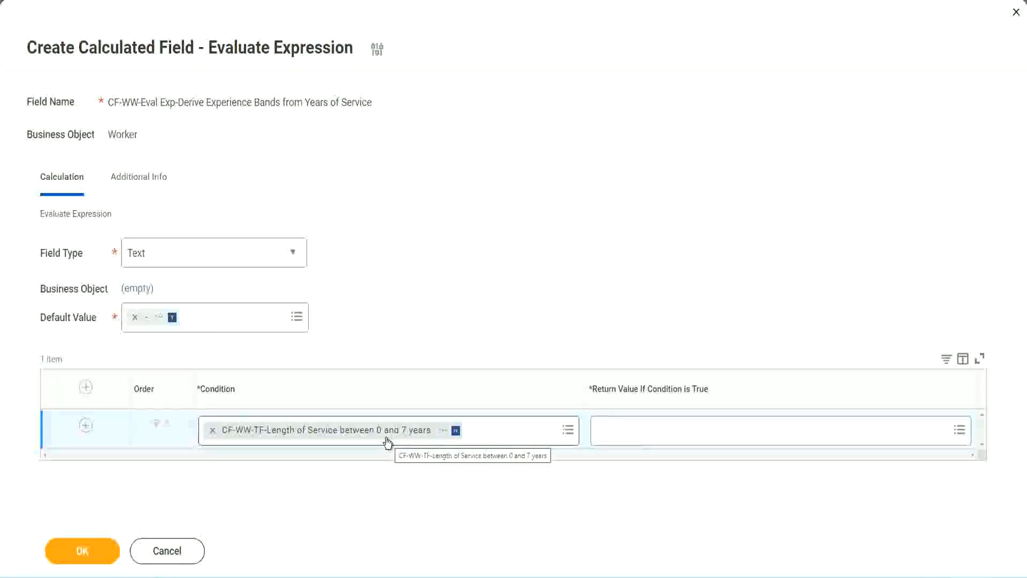
pyautogui.click(668, 439)
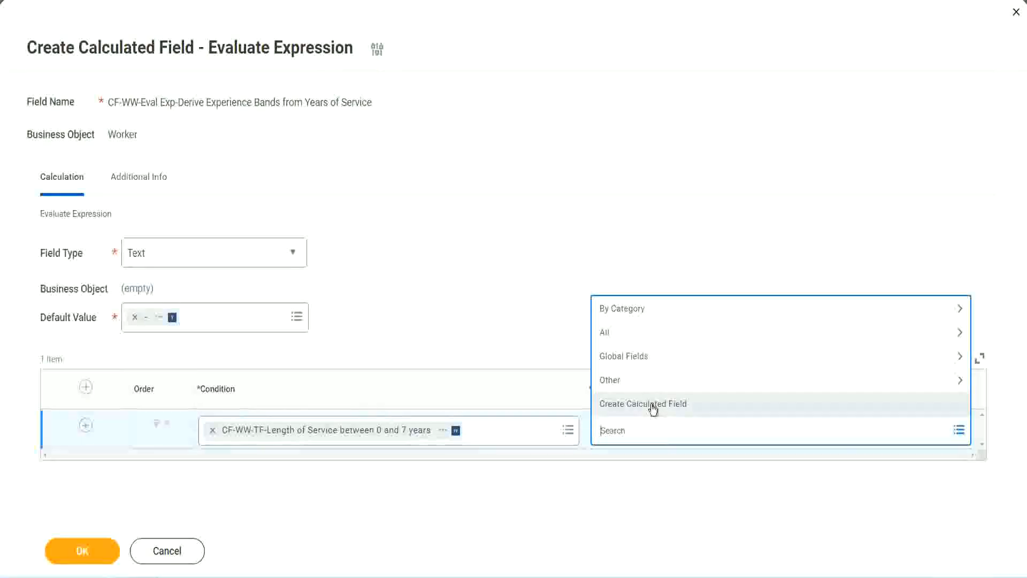
pyautogui.click(596, 267)
pyautogui.click(619, 435)
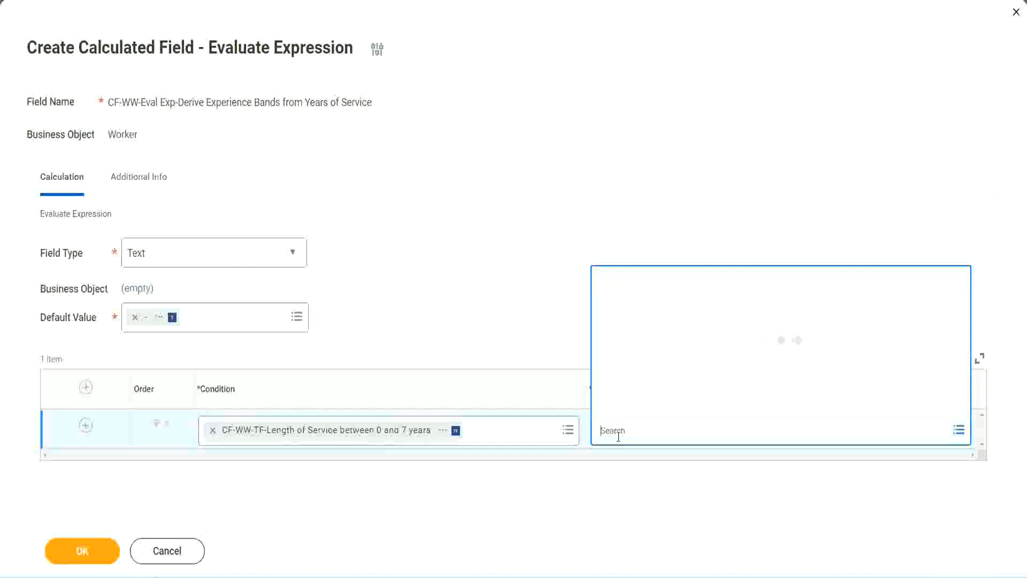
pyautogui.write('Amaterue')
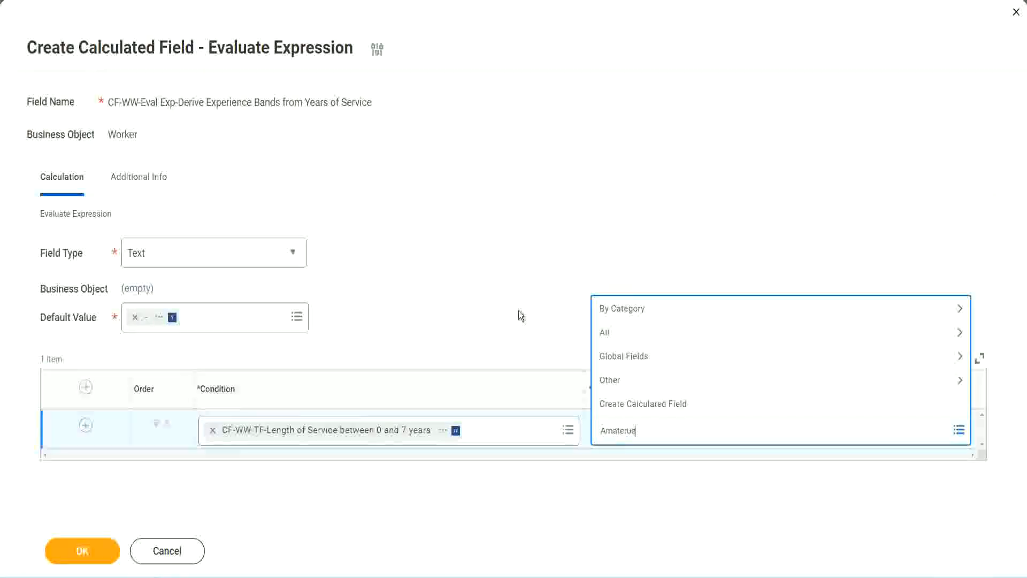
pyautogui.press('Return')
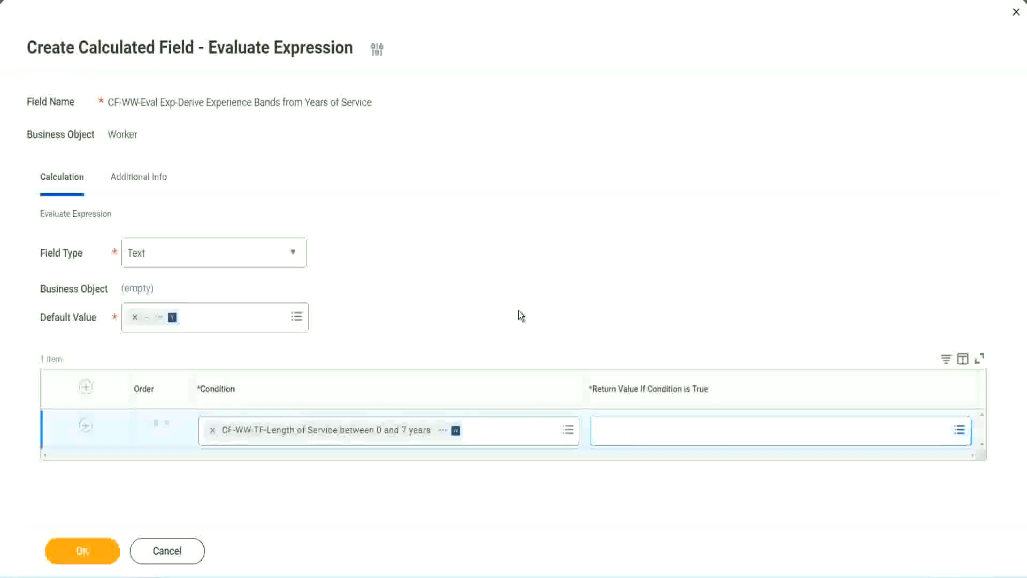
pyautogui.click(647, 439)
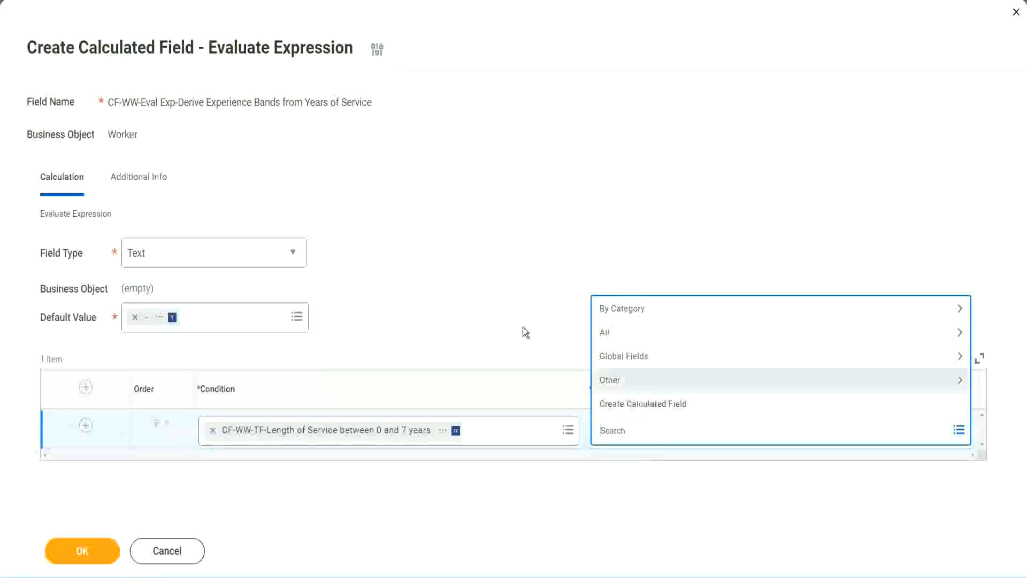
pyautogui.click(518, 311)
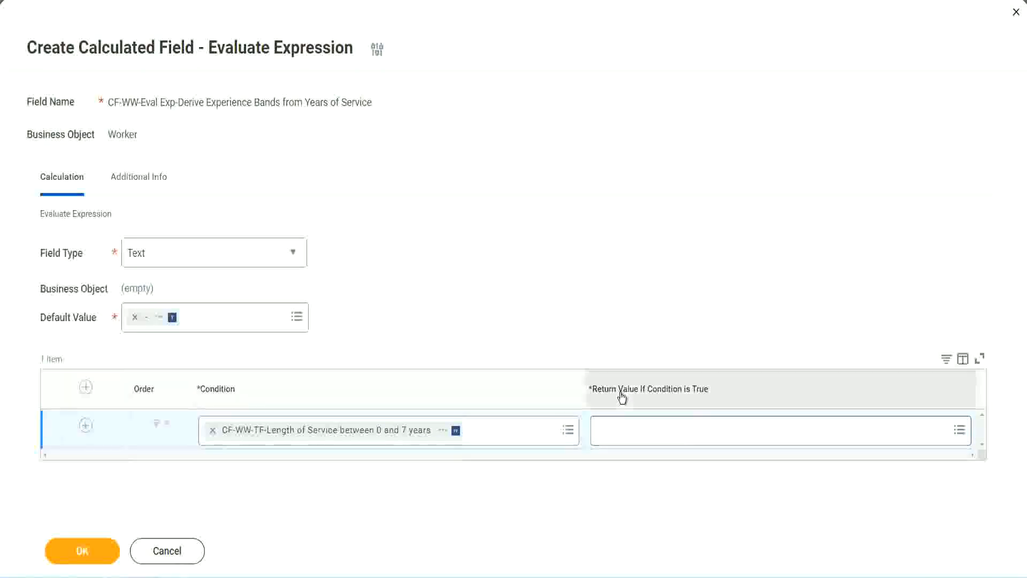
# Step: Start a new calculated field for the first row's return value and name it CF-WW-TC-Amateur
pyautogui.click(666, 433)
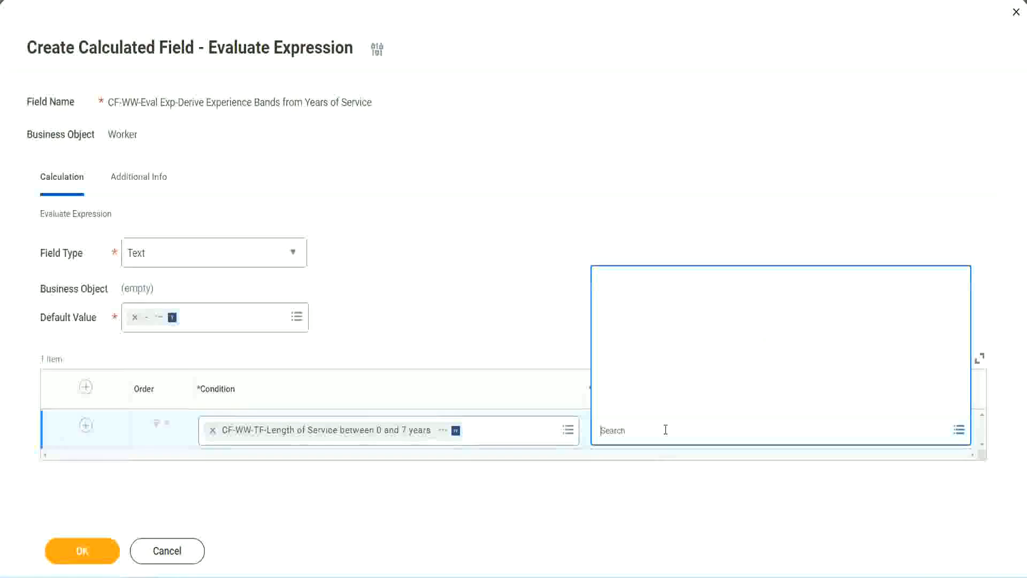
pyautogui.click(658, 405)
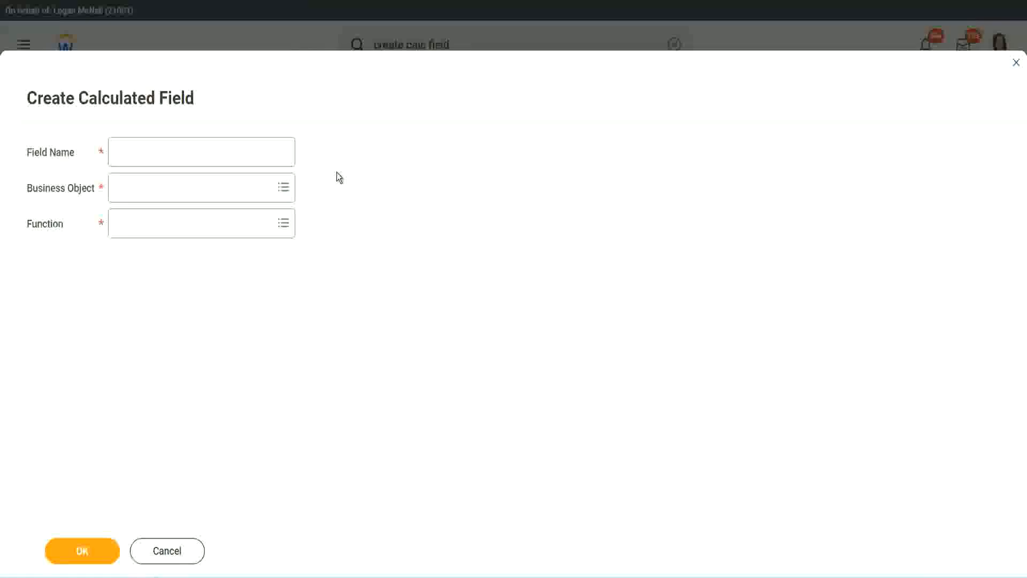
pyautogui.click(124, 153)
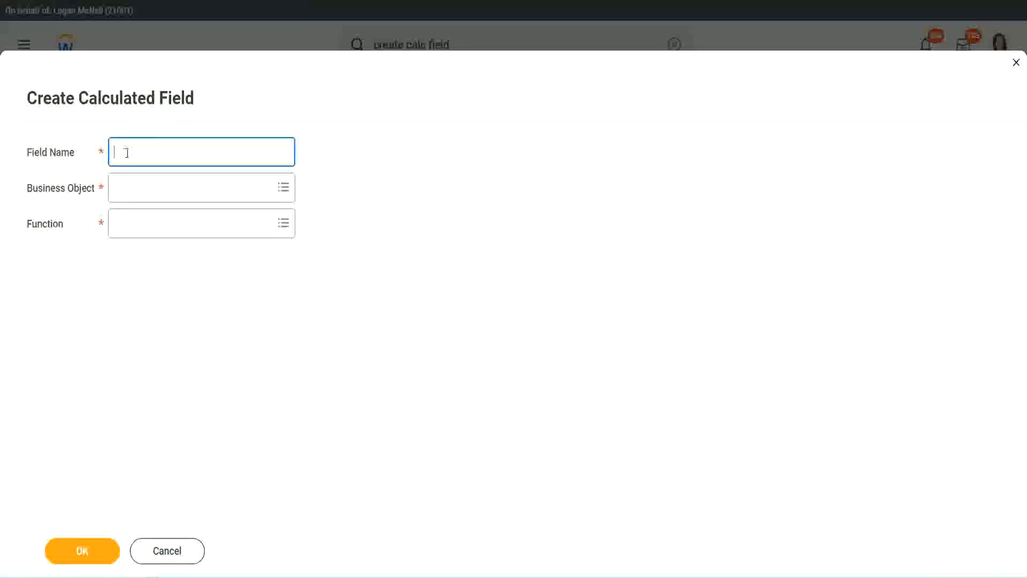
pyautogui.write('CF-TC-Amateur')
pyautogui.click(127, 152)
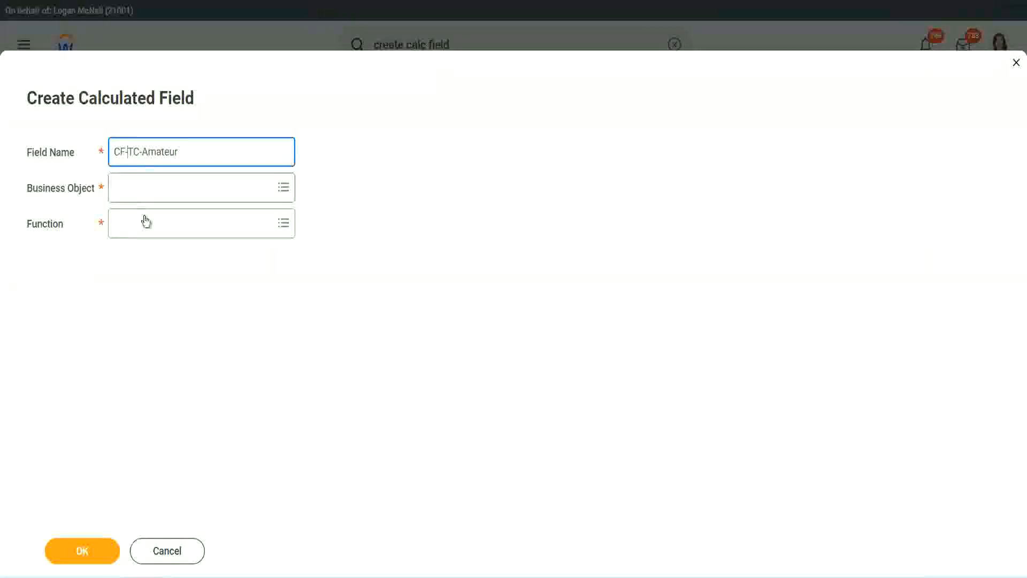
pyautogui.write('WW-')
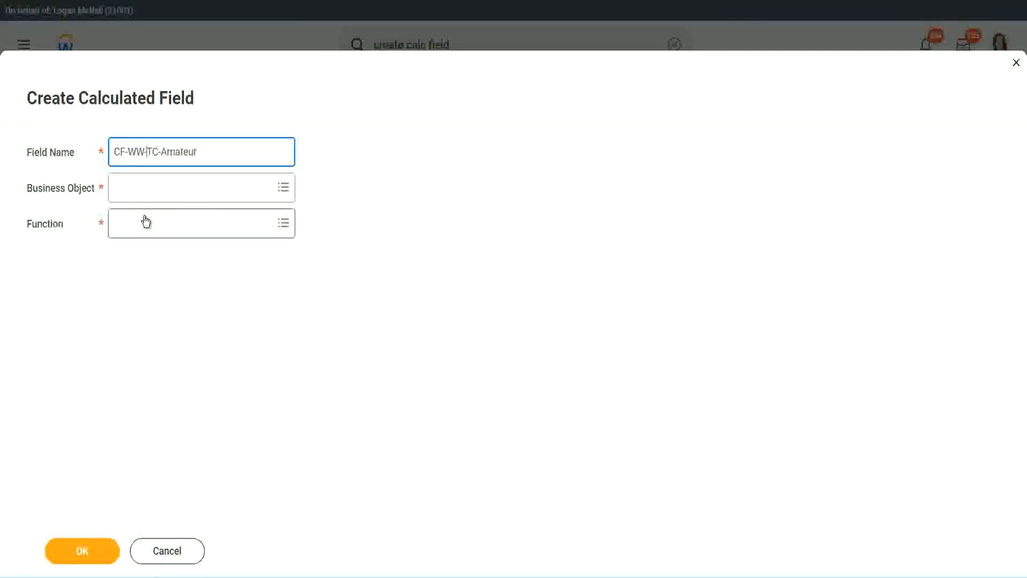
# Step: Set the new calculated field's business object to Global
pyautogui.click(146, 190)
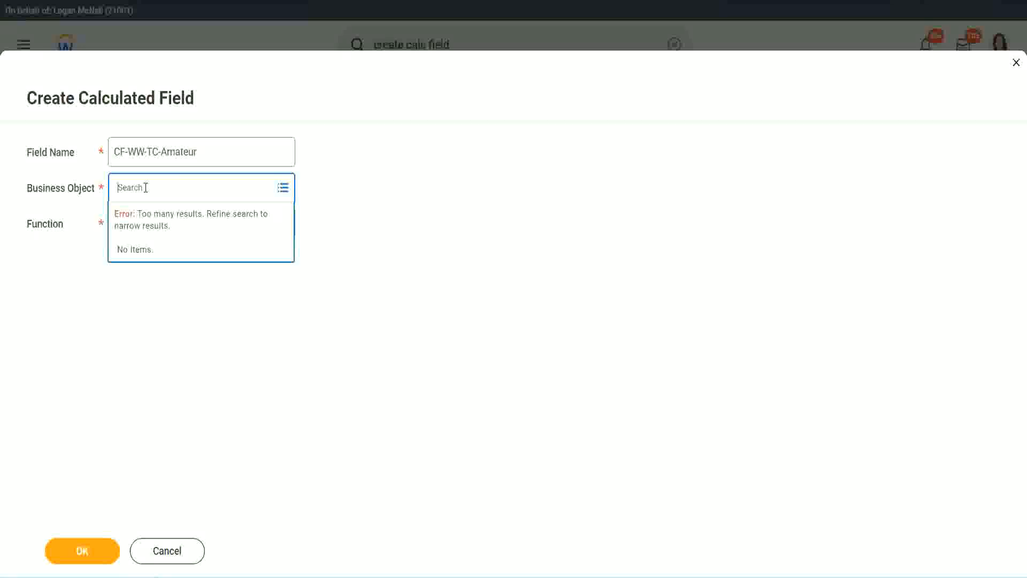
pyautogui.write('worker')
pyautogui.press('BackSpace')
pyautogui.write('globa')
pyautogui.write('l')
pyautogui.press('Return')
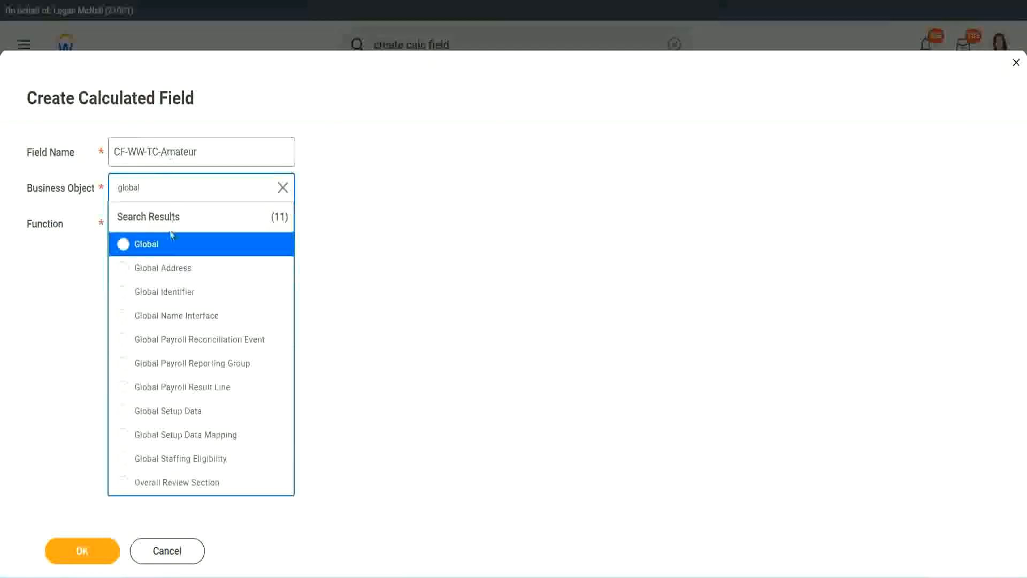
pyautogui.click(160, 249)
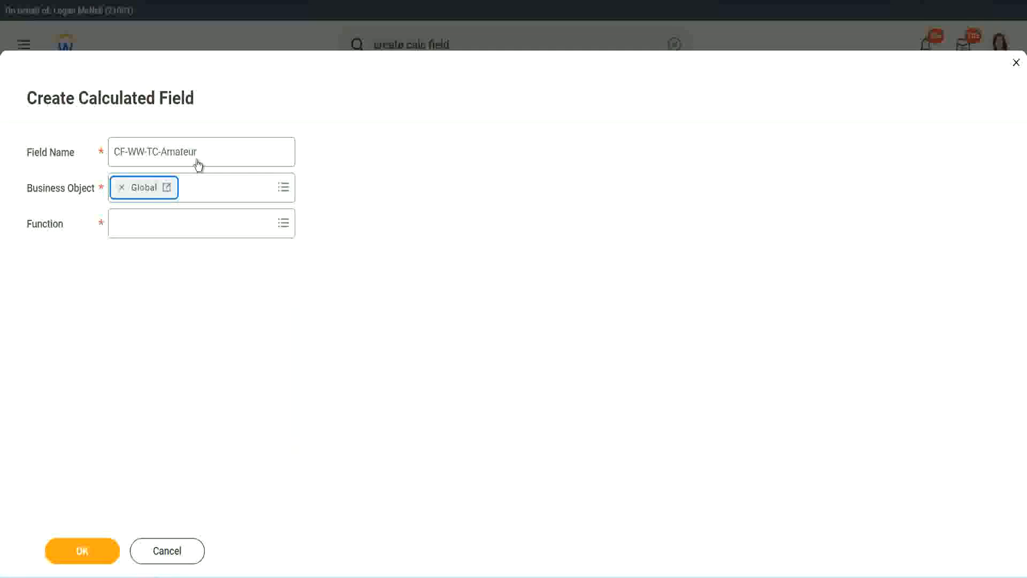
# Step: Copy the word Amateur from the new field's name
pyautogui.tripleClick(266, 144)
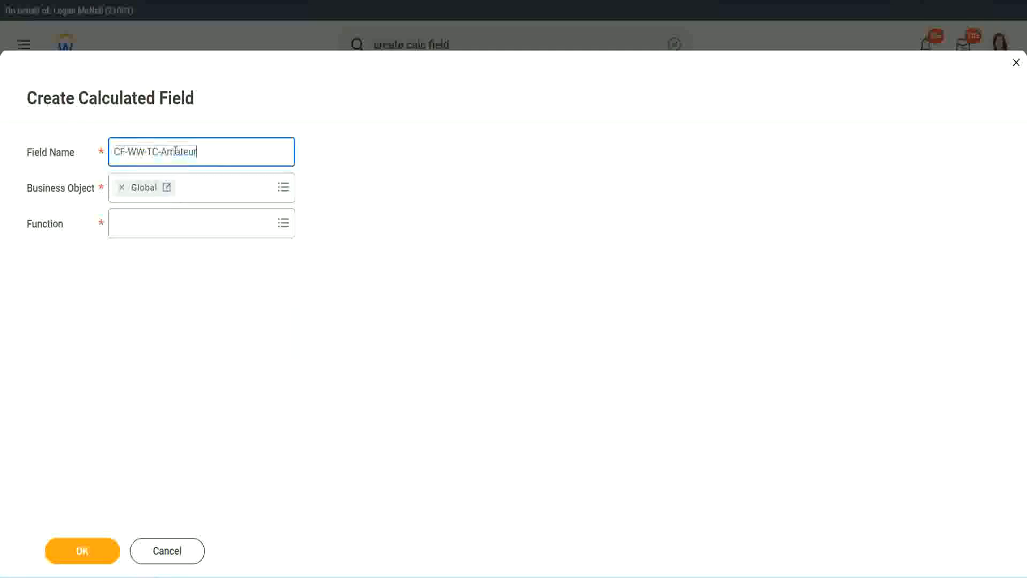
pyautogui.doubleClick(179, 151)
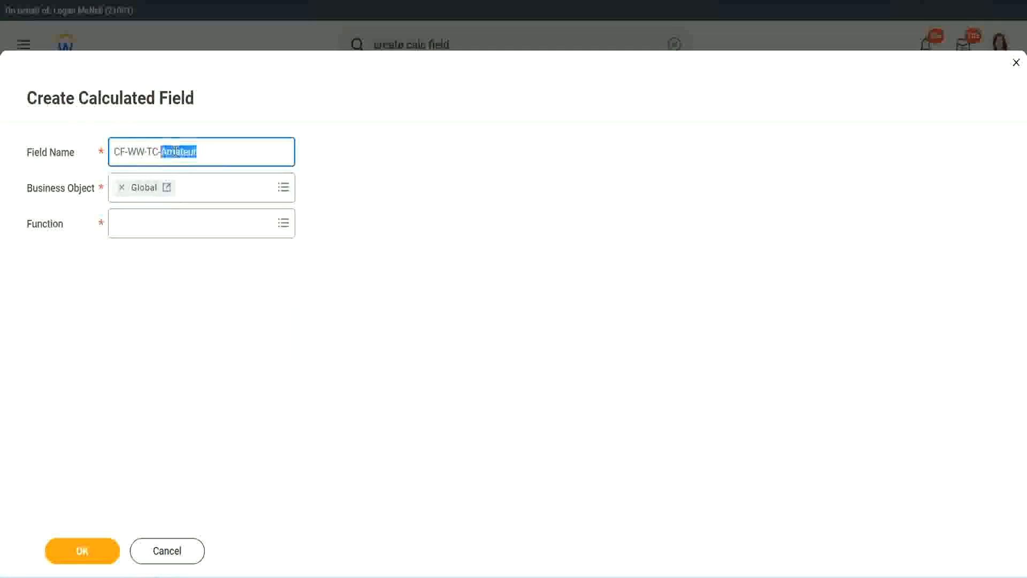
pyautogui.click(213, 150)
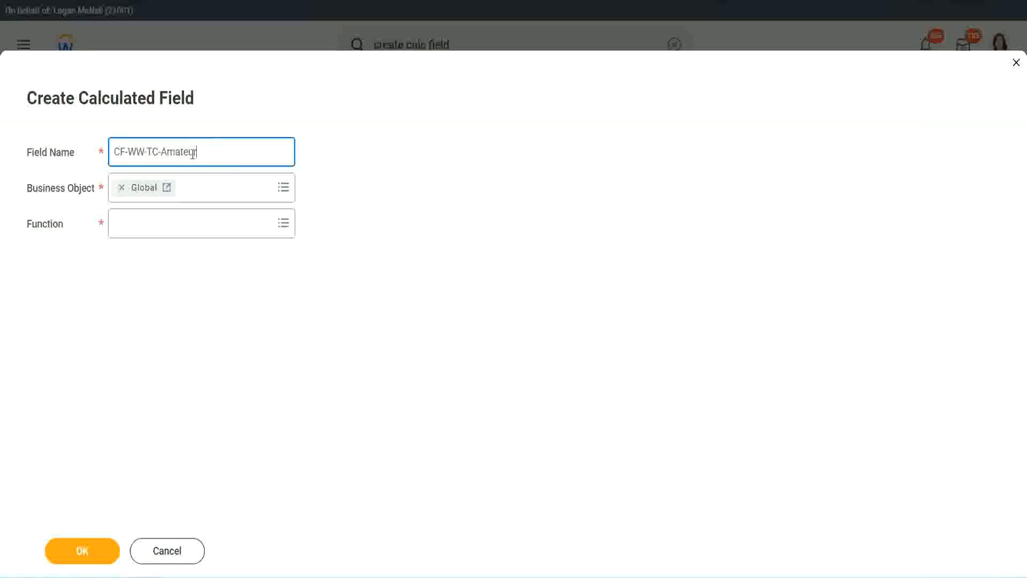
pyautogui.doubleClick(193, 155)
pyautogui.hotkey('ctrl', 'c')
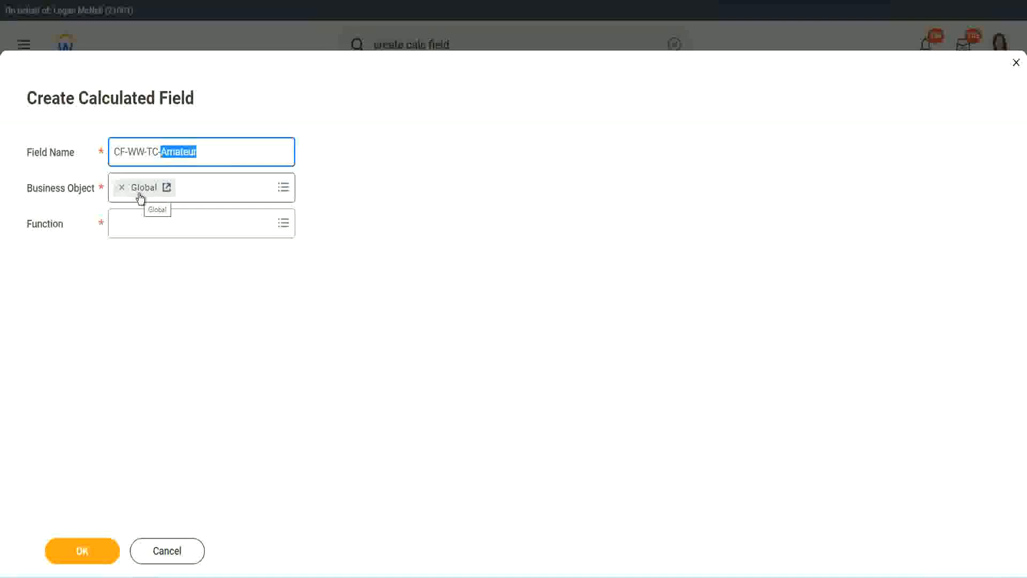
# Step: Set the field's function to Text Constant and continue to its calculation settings
pyautogui.click(142, 222)
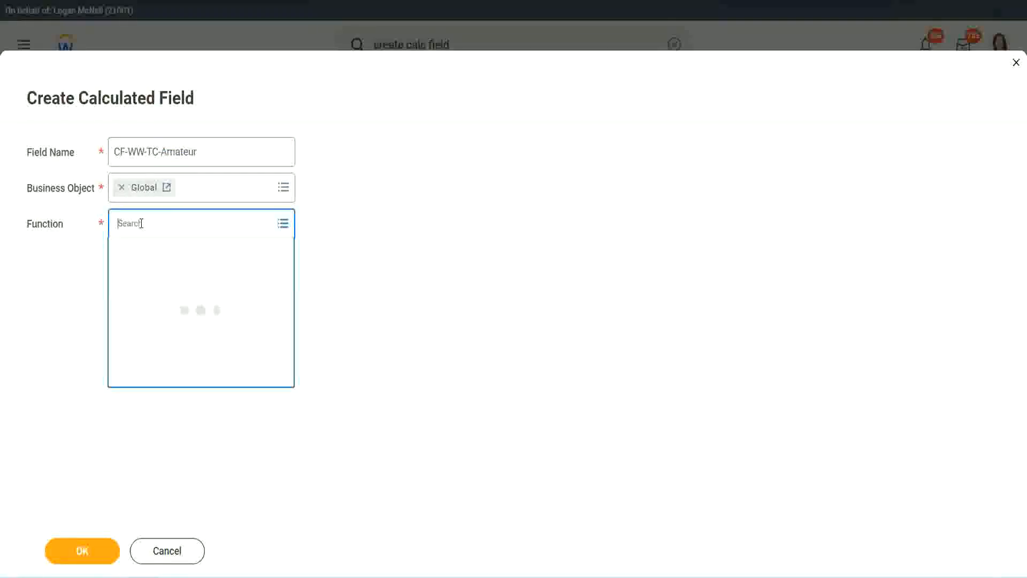
pyautogui.write('text calst')
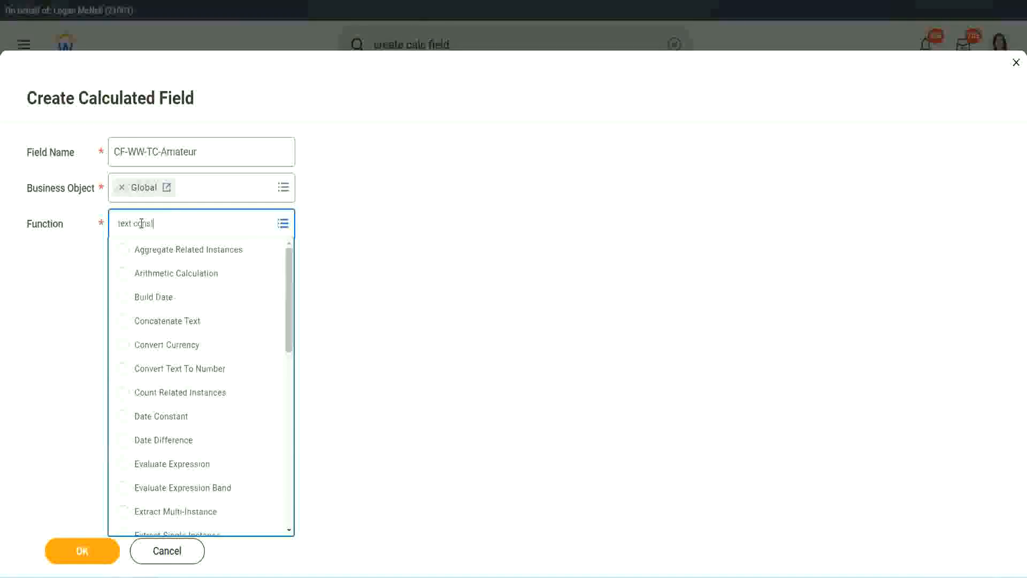
pyautogui.press('Return')
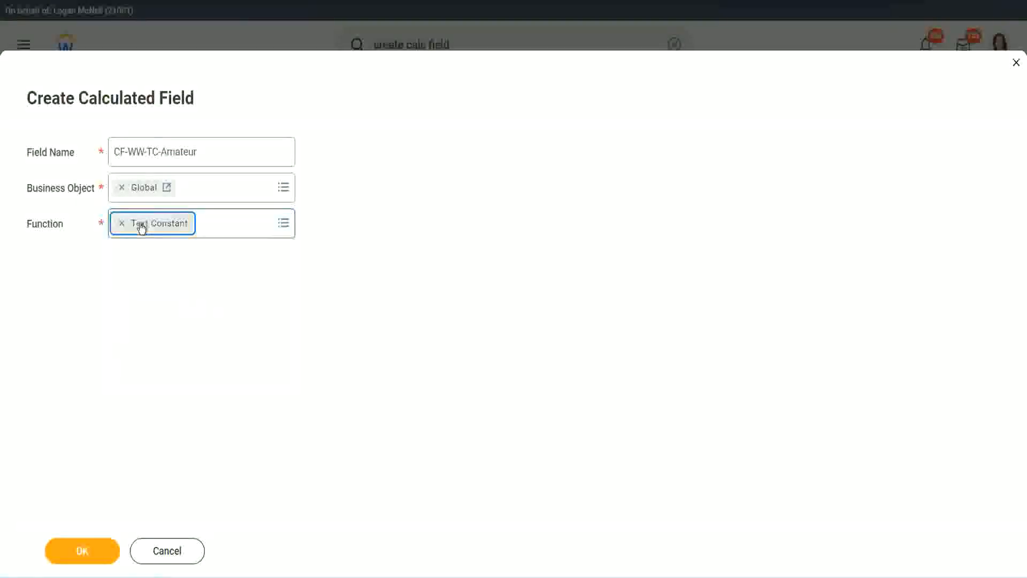
pyautogui.click(86, 556)
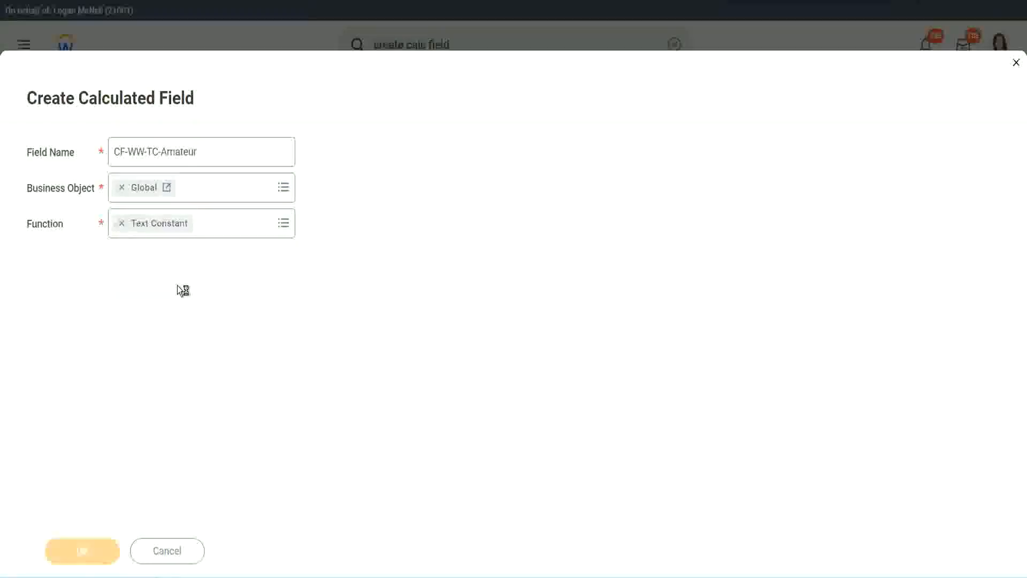
# Step: Enter Amateur as the text constant and save the field as the first row's return value
pyautogui.click(171, 303)
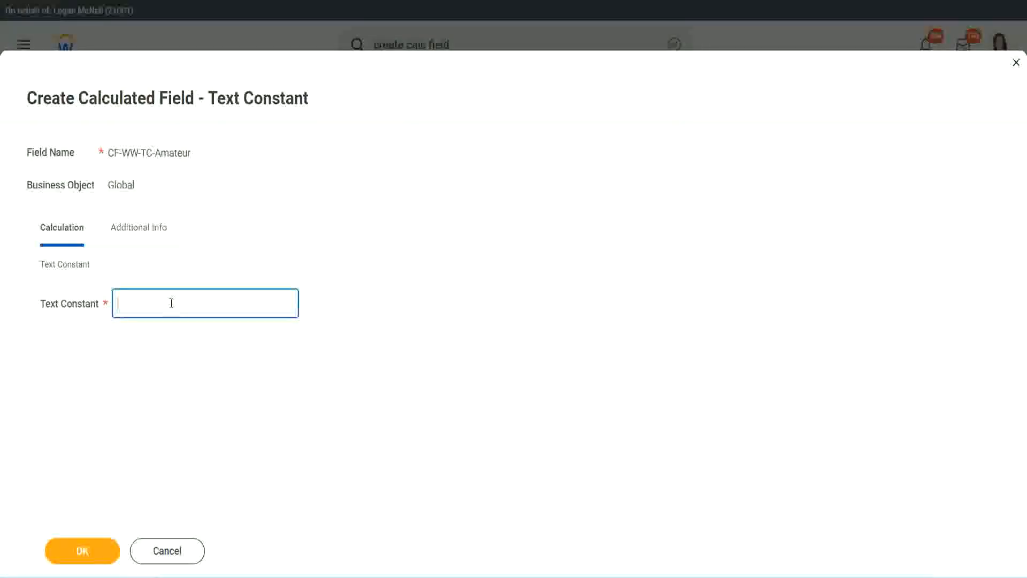
pyautogui.hotkey('ctrl', 'v')
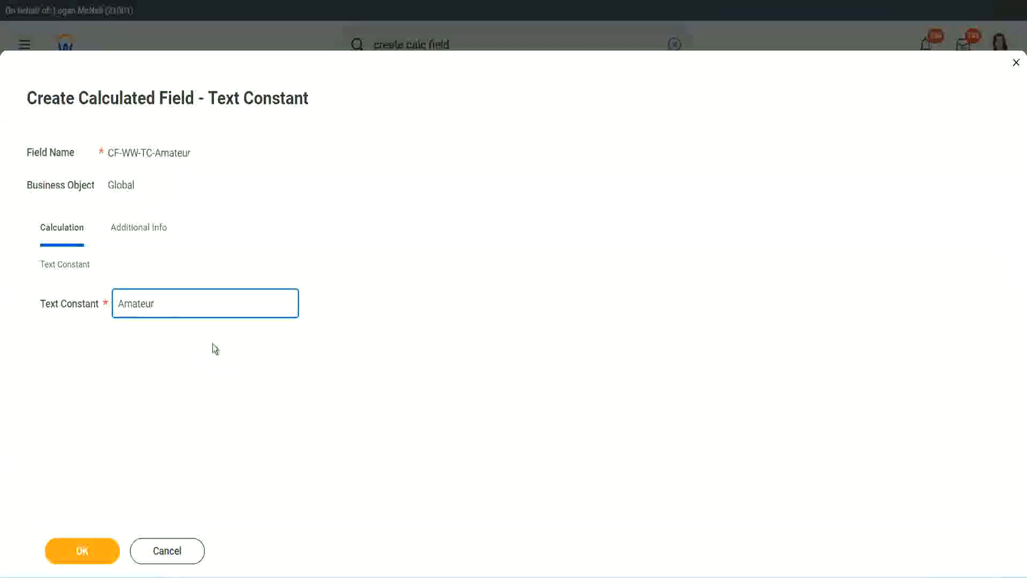
pyautogui.click(80, 550)
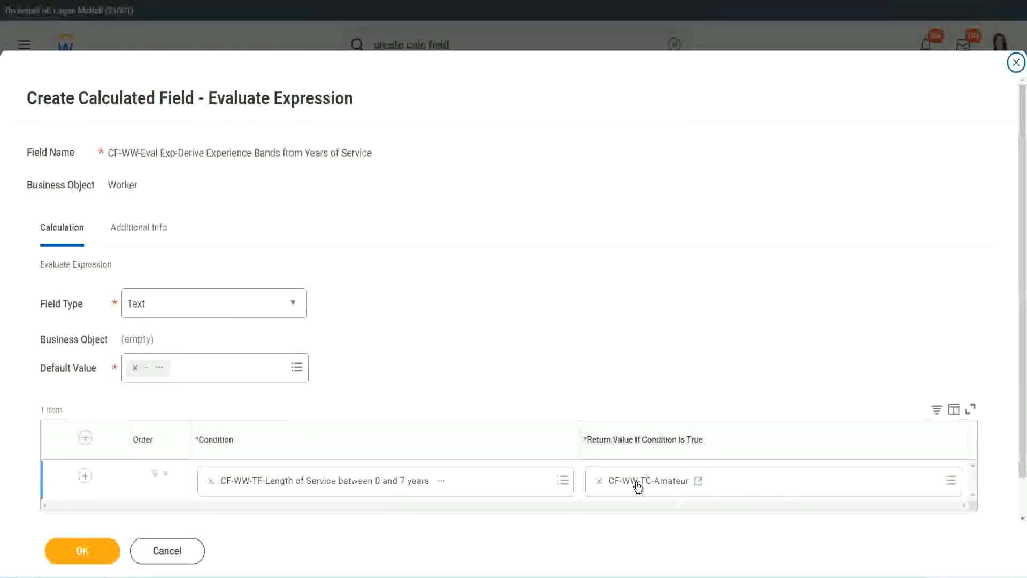
# Step: Copy the CF-WW-TC-Amateur return value's text and add three empty condition rows below the first one
pyautogui.rightClick(638, 485)
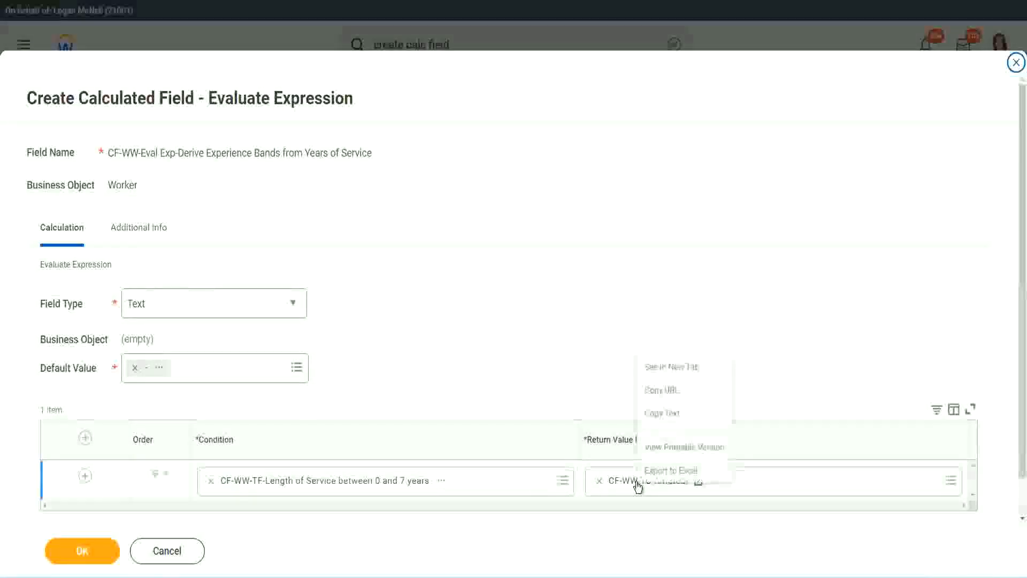
pyautogui.click(672, 415)
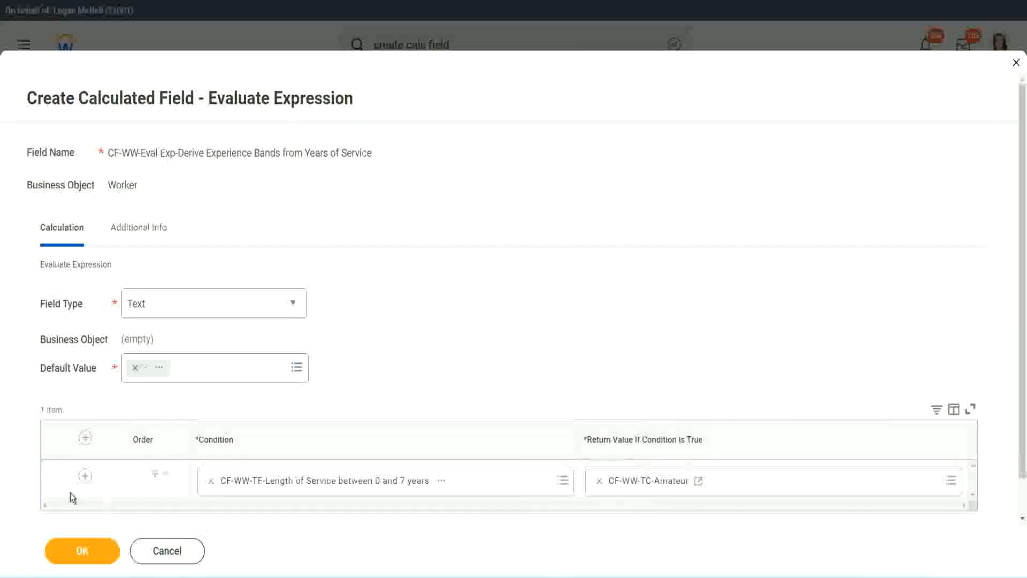
pyautogui.click(82, 478)
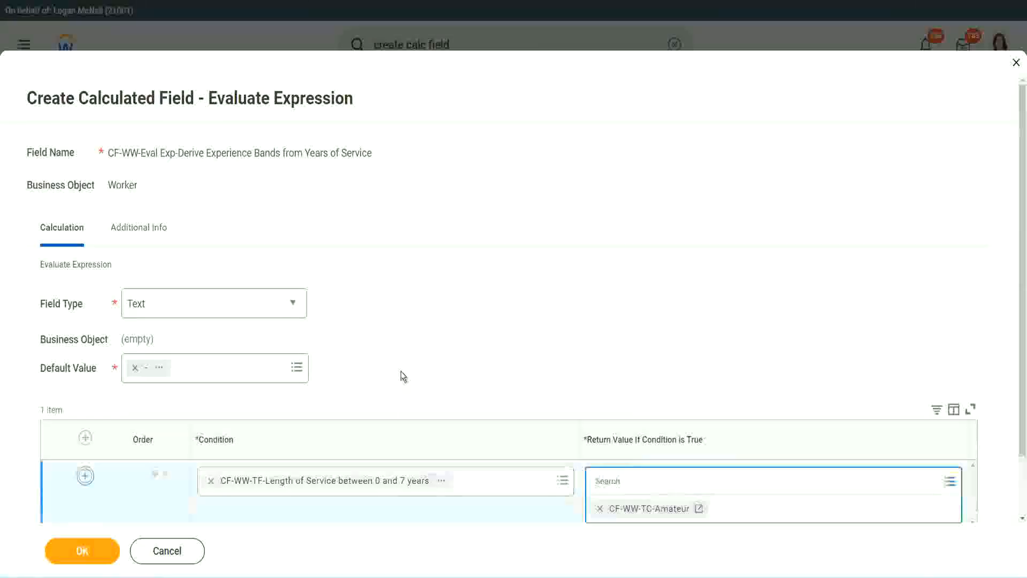
pyautogui.scroll(-2, 401, 372)
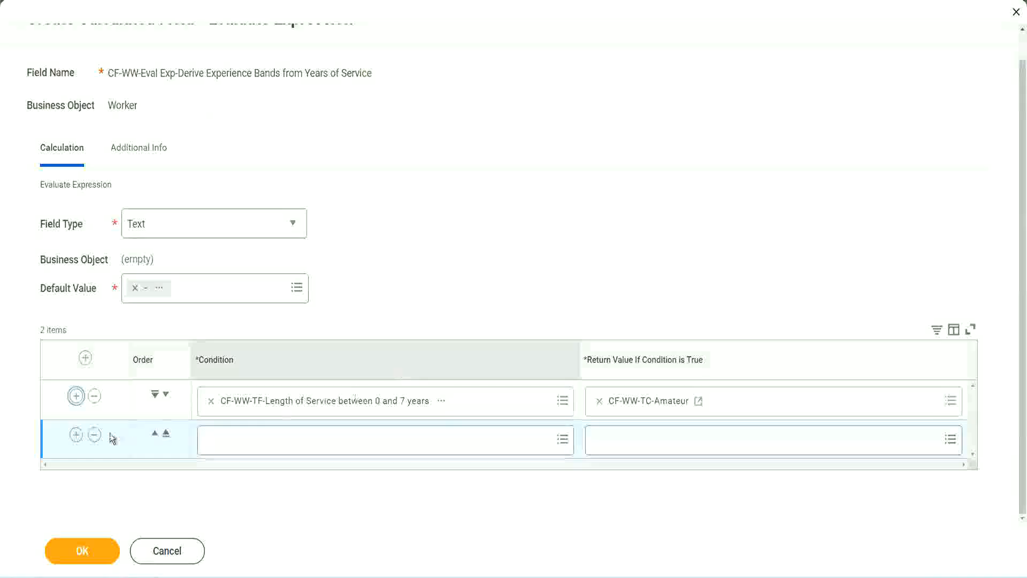
pyautogui.click(76, 435)
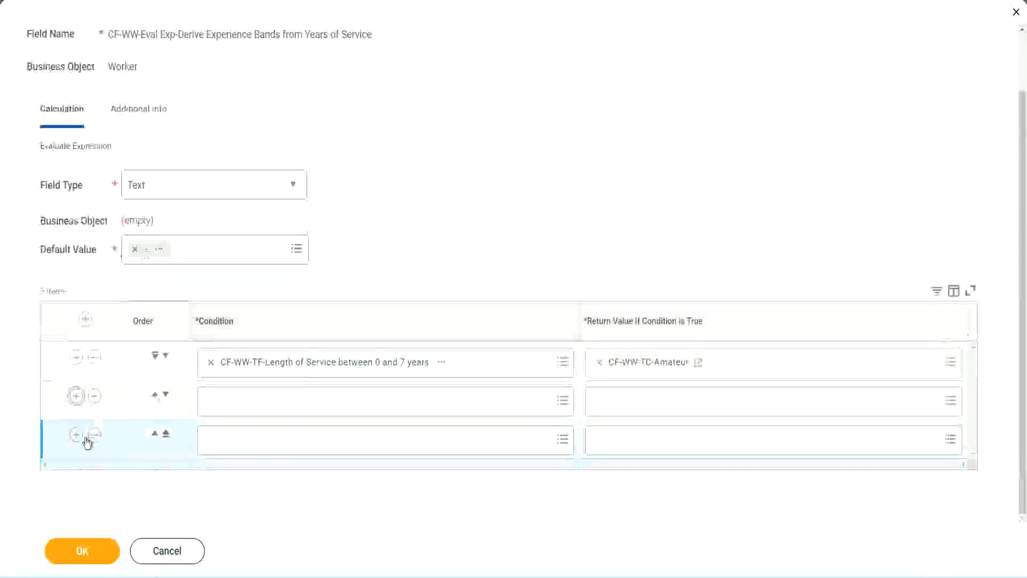
# Step: Set the second row's condition to CF-WW-TF-Length of Service between 8 and 15 years
pyautogui.click(253, 405)
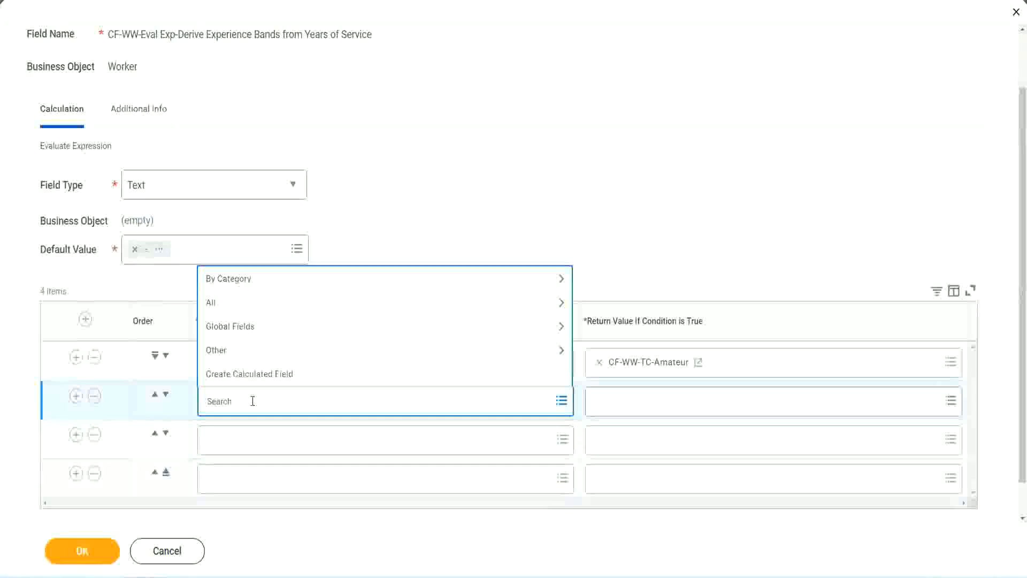
pyautogui.write('cf-ww-tf')
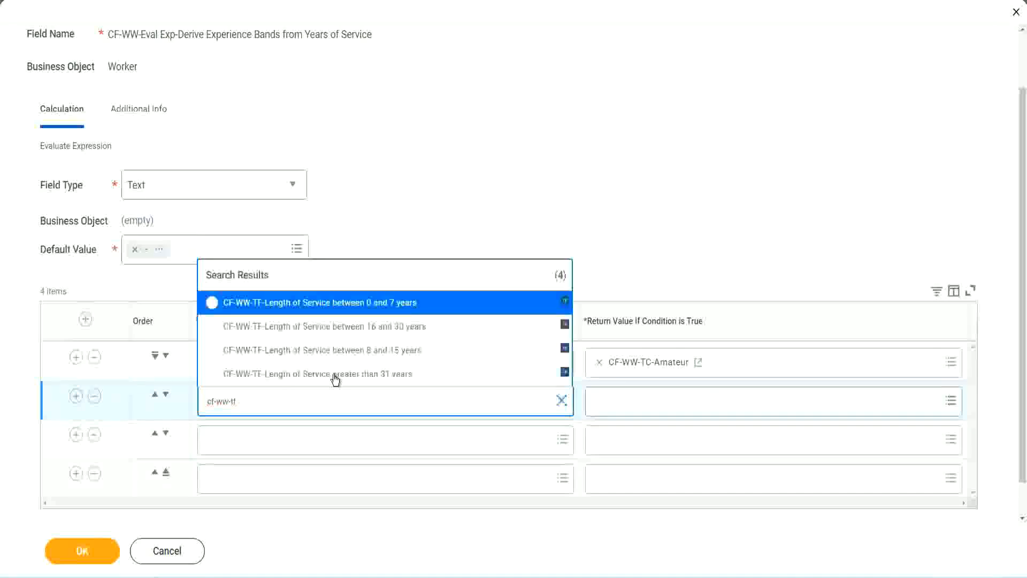
pyautogui.click(396, 351)
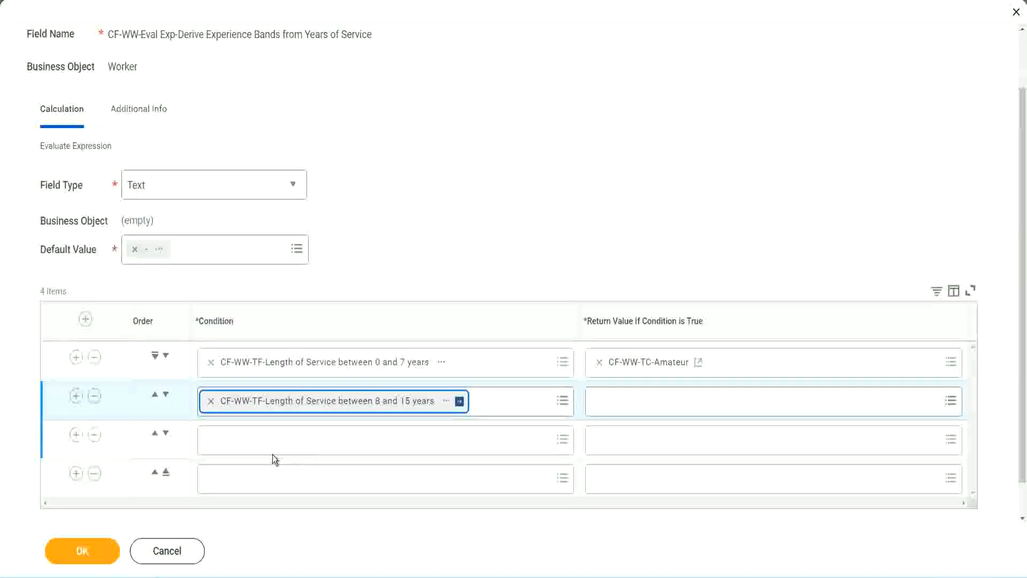
# Step: Set the third row's condition to CF-WW-TF-Length of Service between 16 and 30 years
pyautogui.click(259, 438)
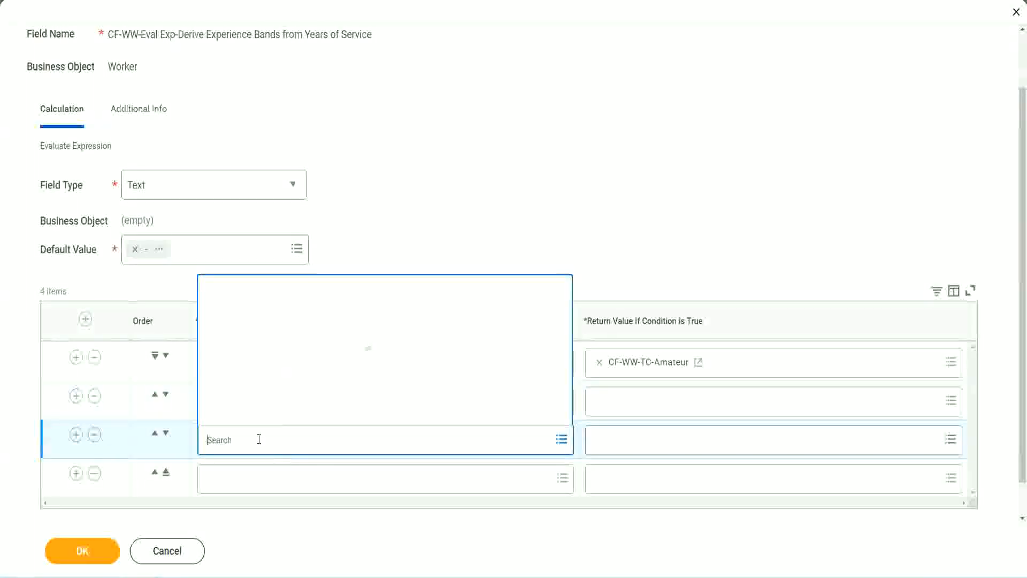
pyautogui.write('cf-ww-tf')
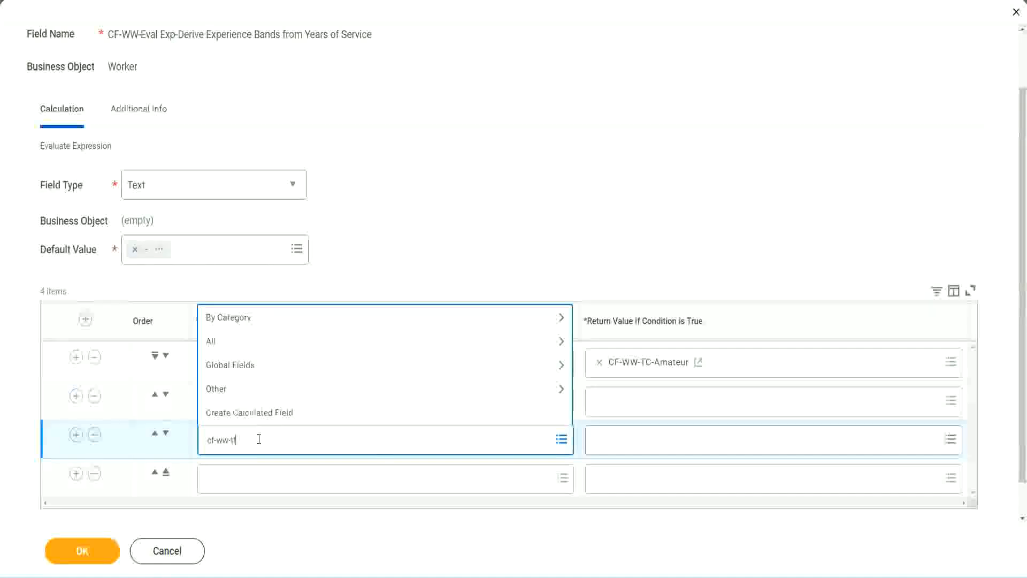
pyautogui.press('Return')
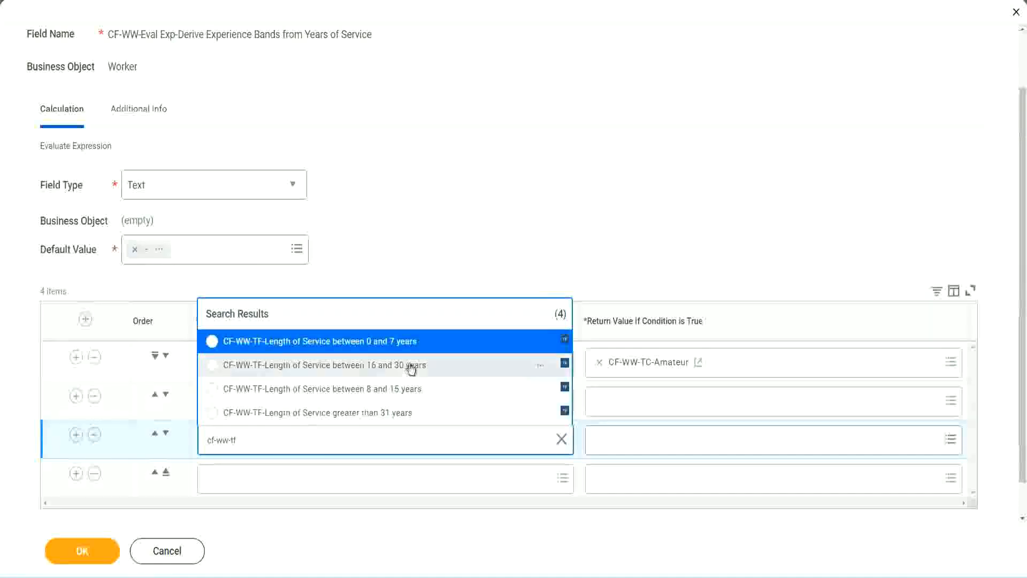
pyautogui.click(412, 369)
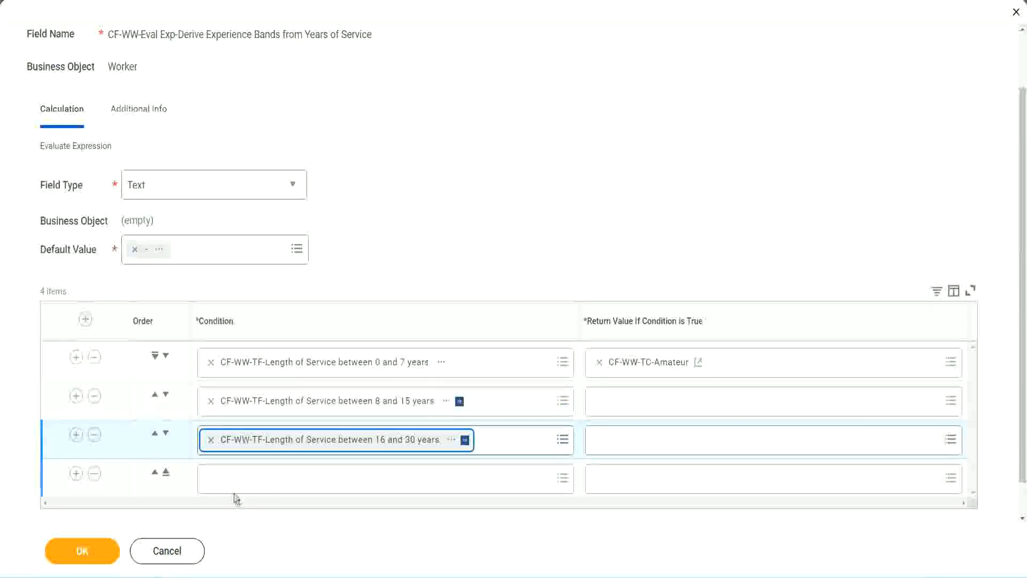
# Step: Set the fourth row's condition to CF-WW-TF-Length of Service greater than 31 years
pyautogui.click(243, 480)
pyautogui.write('c')
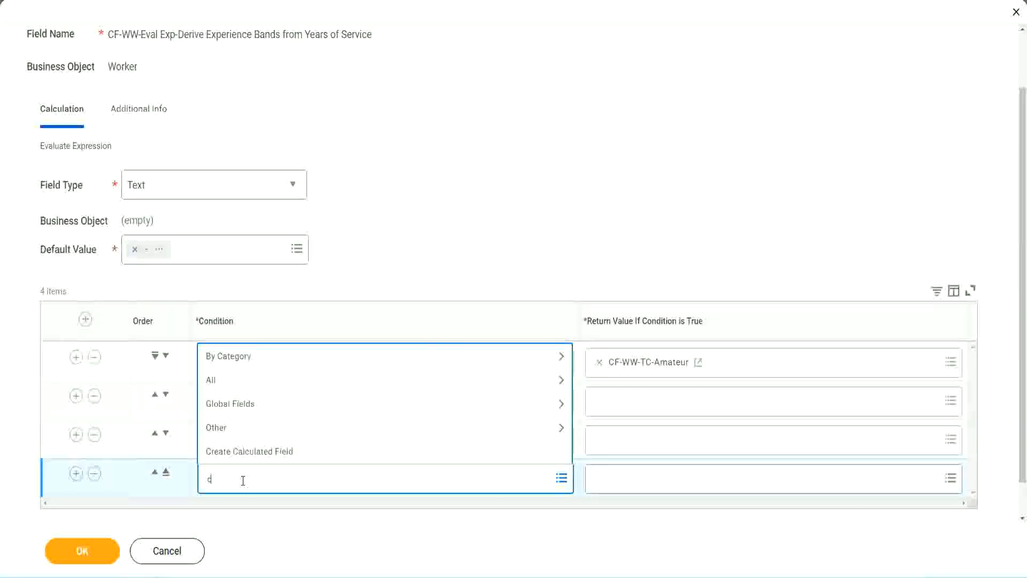
pyautogui.write('f-ww')
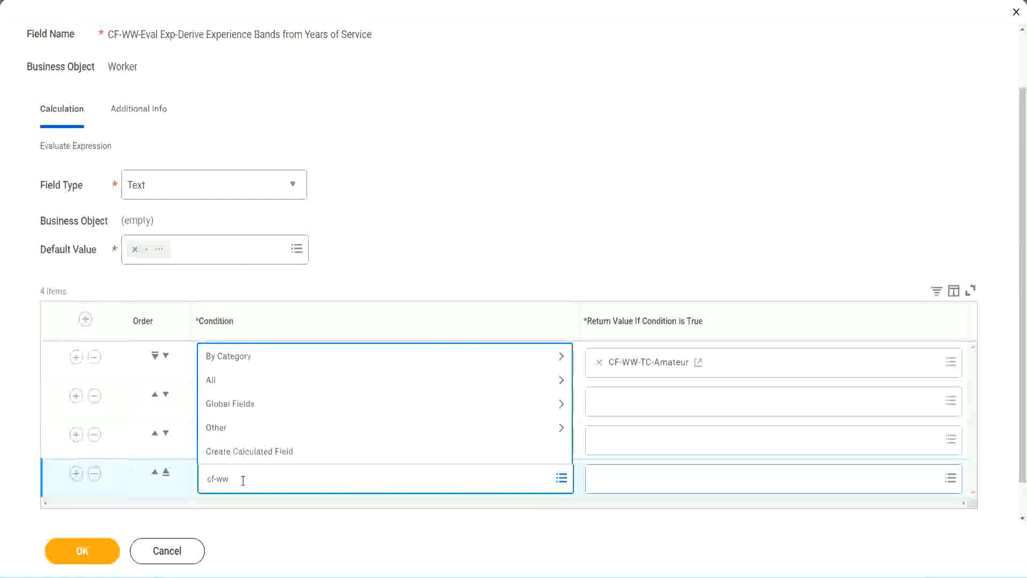
pyautogui.write(' tf 31')
pyautogui.press('Return')
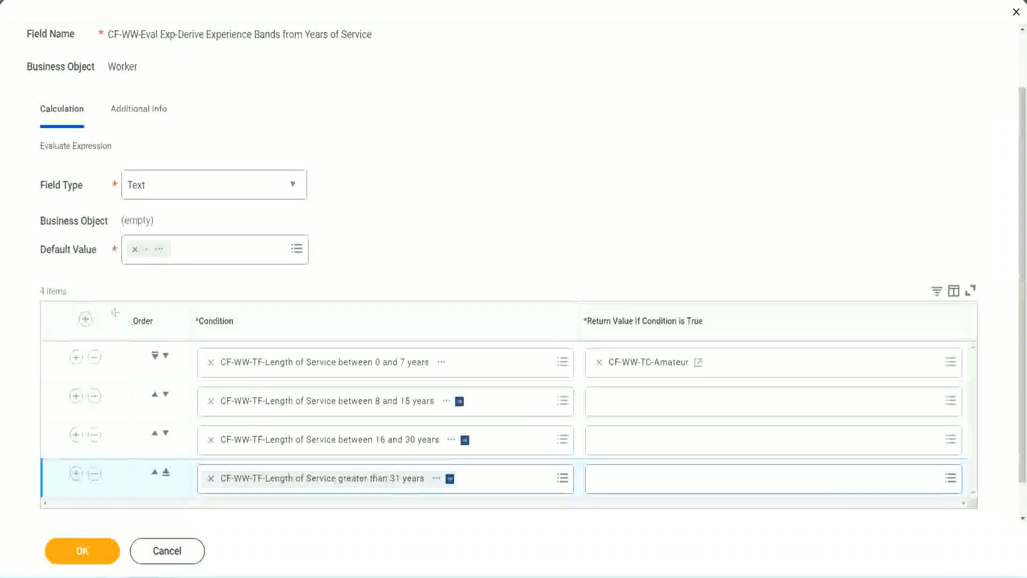
# Step: Try moving the 8 to 15 years condition row above the 0 to 7 years row
pyautogui.moveTo(115, 312); pyautogui.dragTo(115, 422)
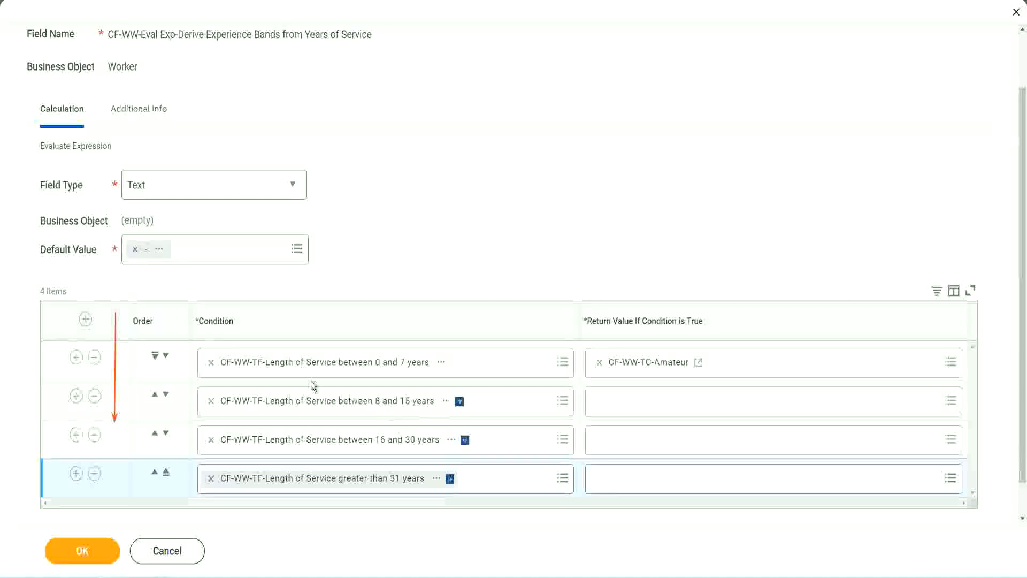
pyautogui.click(156, 398)
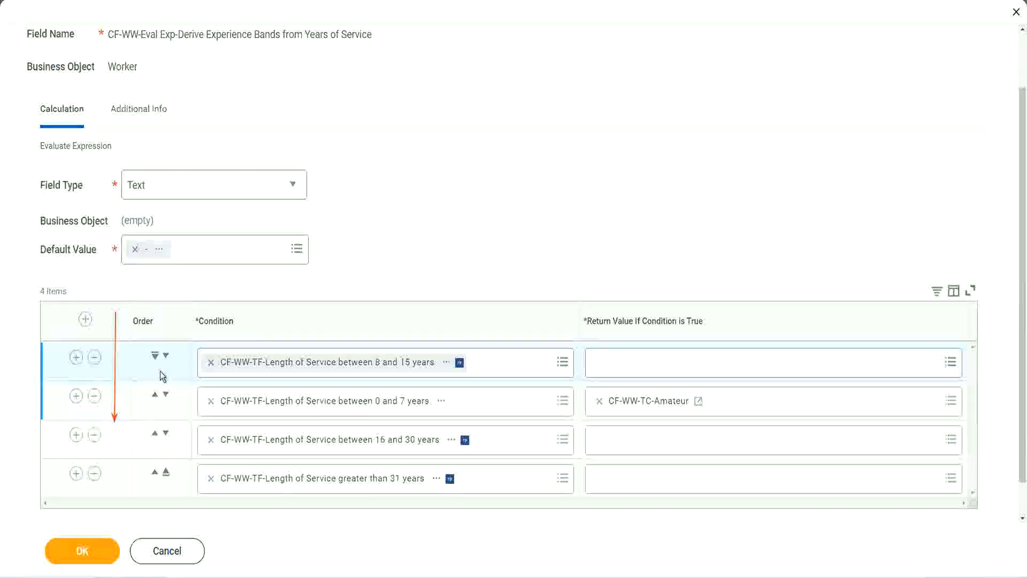
pyautogui.click(166, 355)
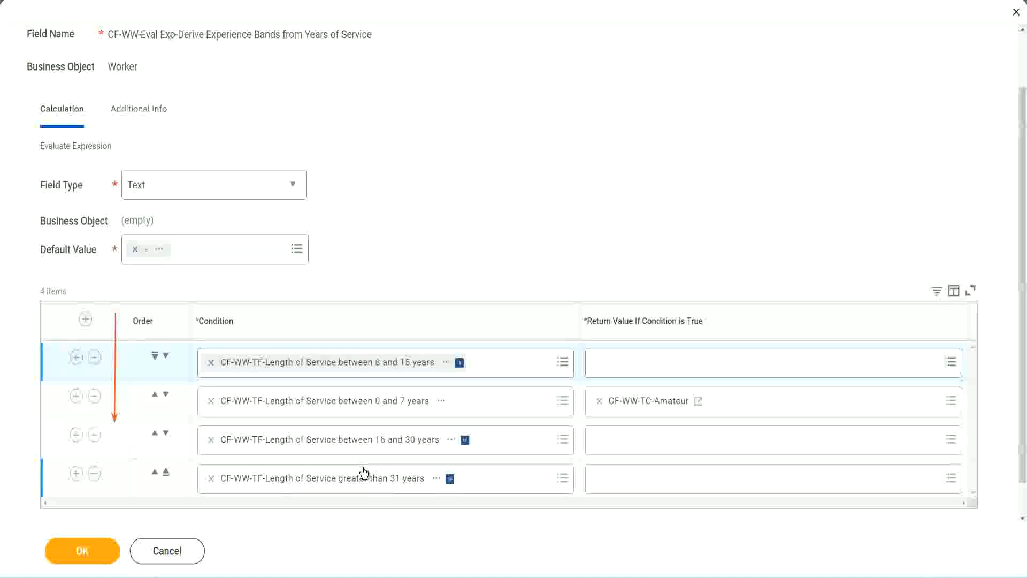
# Step: Copy the CF-WW-TC-Amateur return value's text and move the 8 to 15 years row back below the 0 to 7 years row
pyautogui.rightClick(650, 409)
pyautogui.click(675, 461)
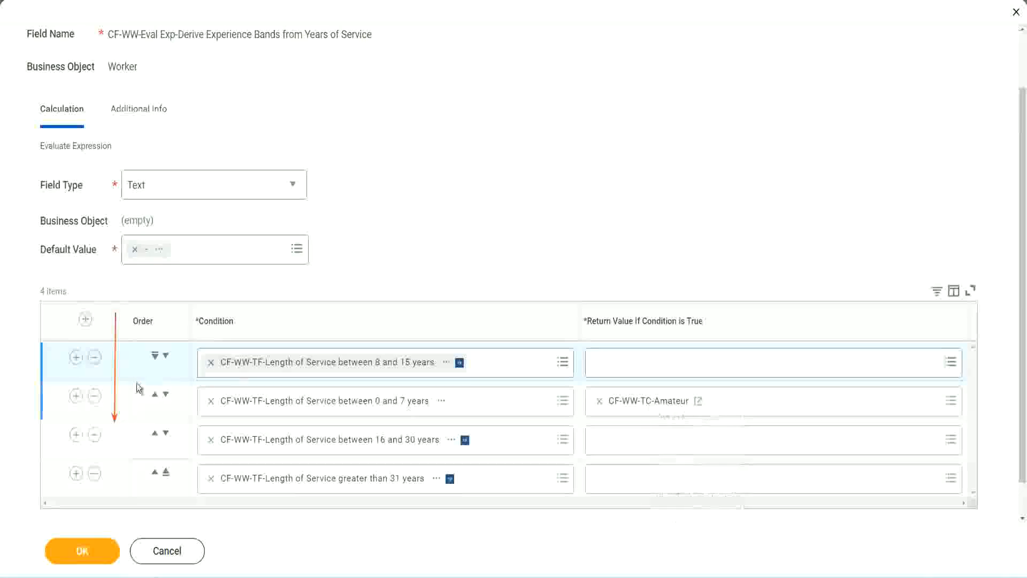
pyautogui.click(166, 355)
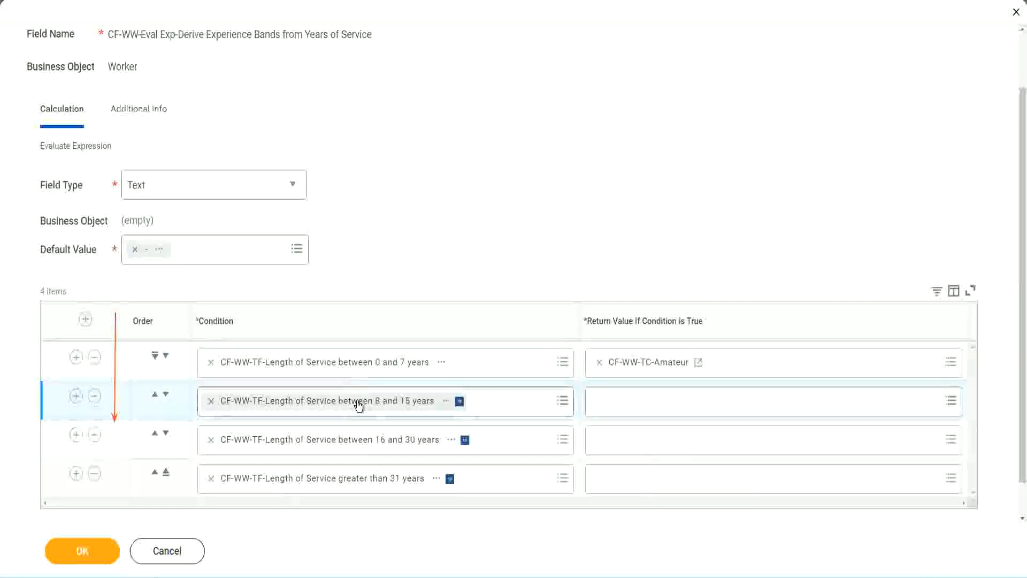
# Step: Start a new calculated field for the 8 to 15 years row's return value and name it CF-WW-TC-Experienced
pyautogui.click(600, 402)
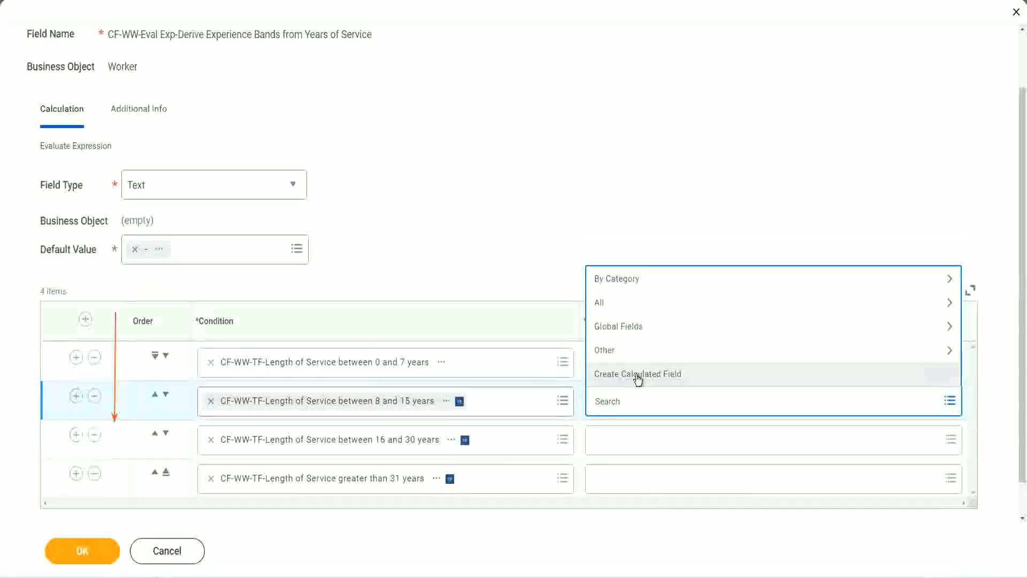
pyautogui.click(637, 374)
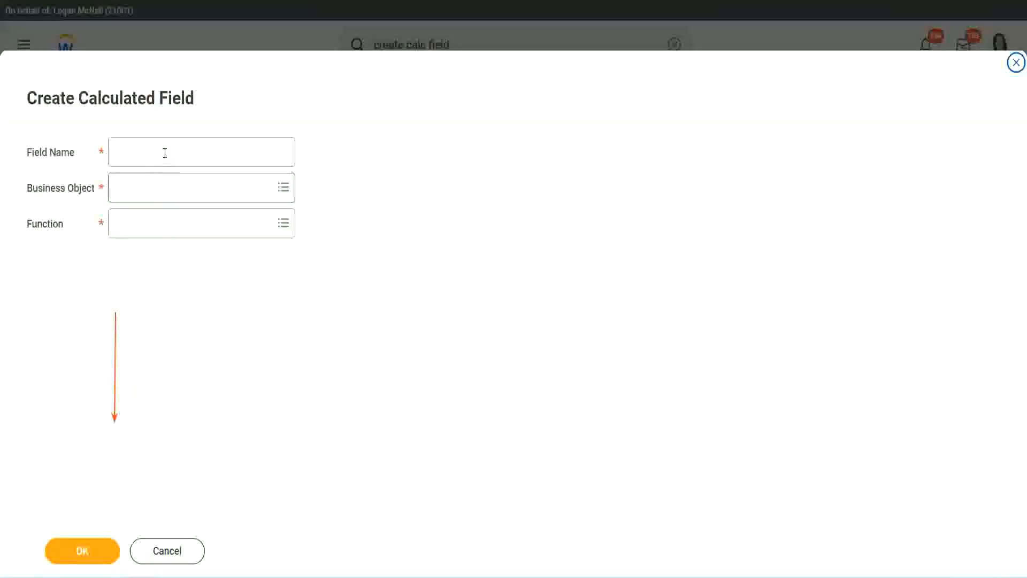
pyautogui.click(163, 151)
pyautogui.hotkey('ctrl', 'v')
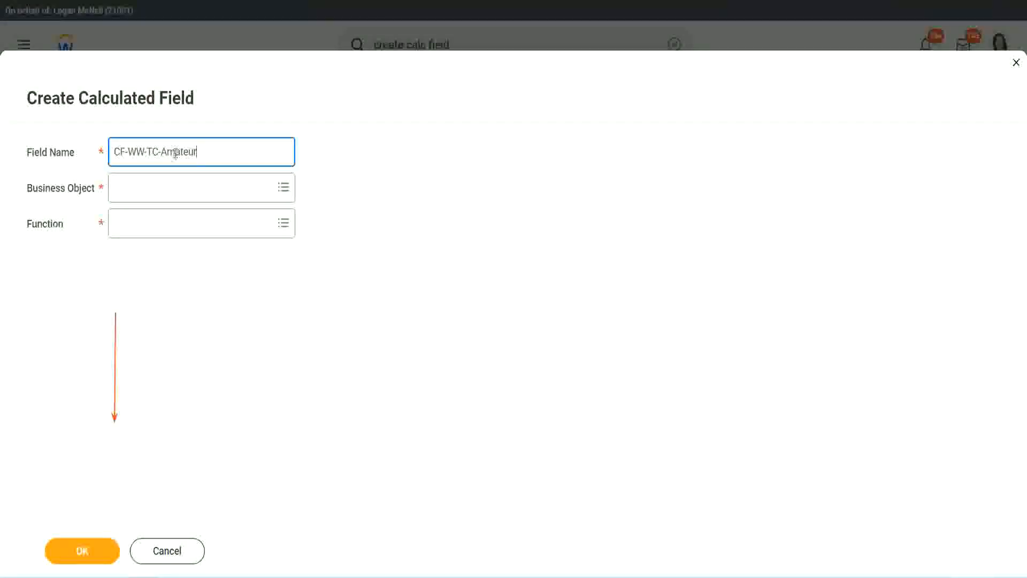
pyautogui.doubleClick(175, 153)
pyautogui.write('Experien')
pyautogui.write('ced')
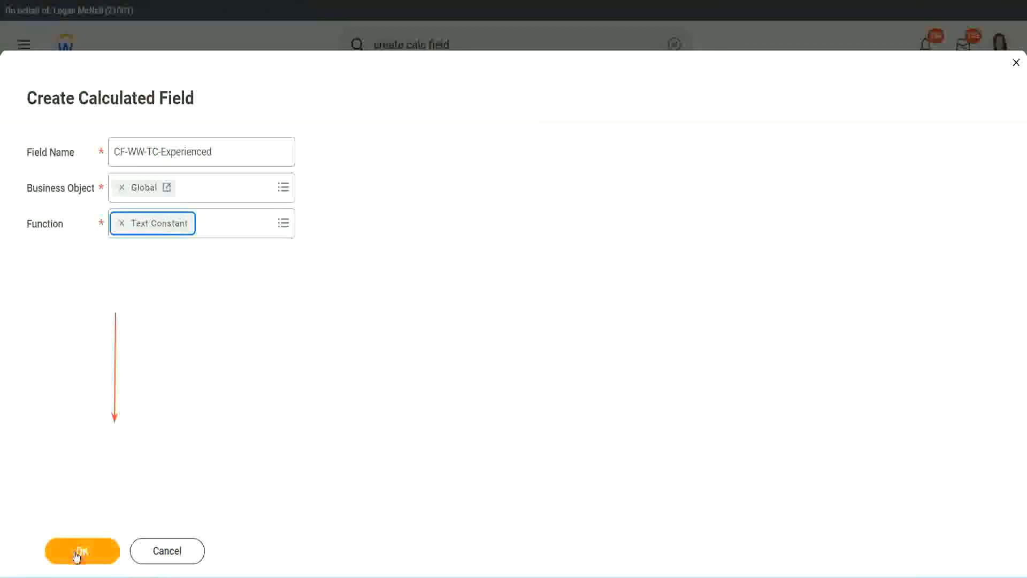
# Step: Create the field on business object Global as a Text Constant with the value Experienced and save it
pyautogui.click(80, 550)
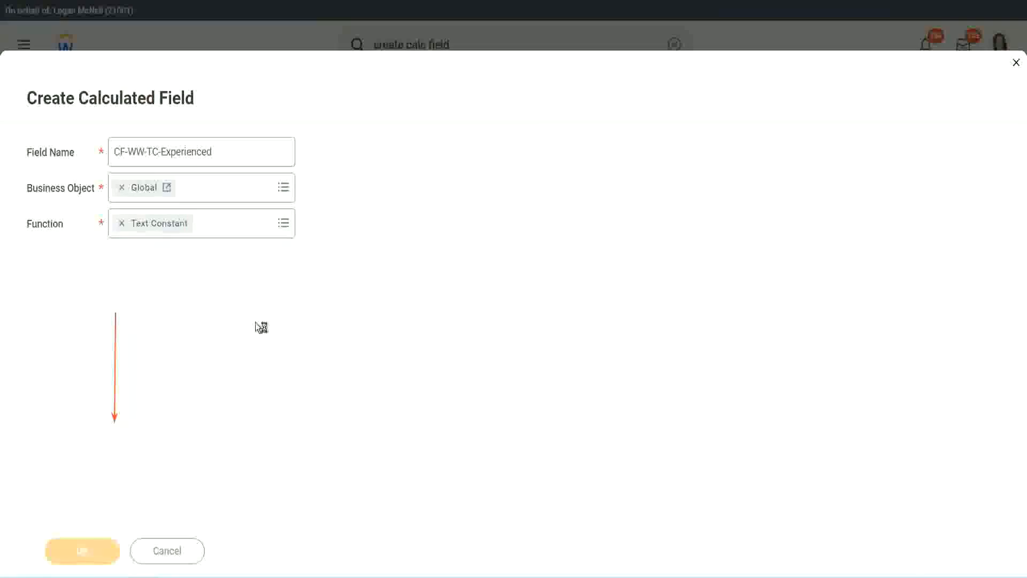
pyautogui.click(158, 302)
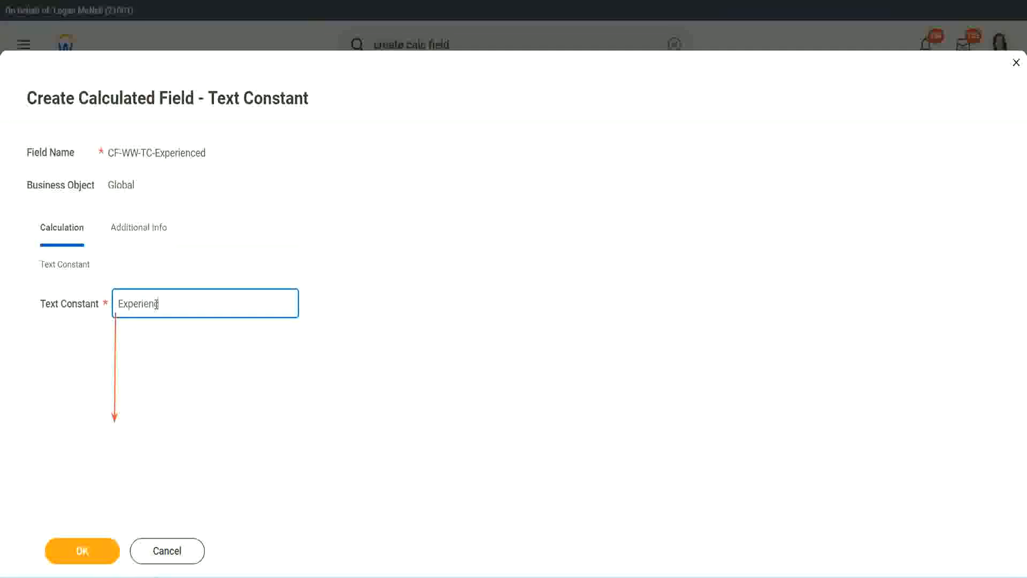
pyautogui.click(86, 550)
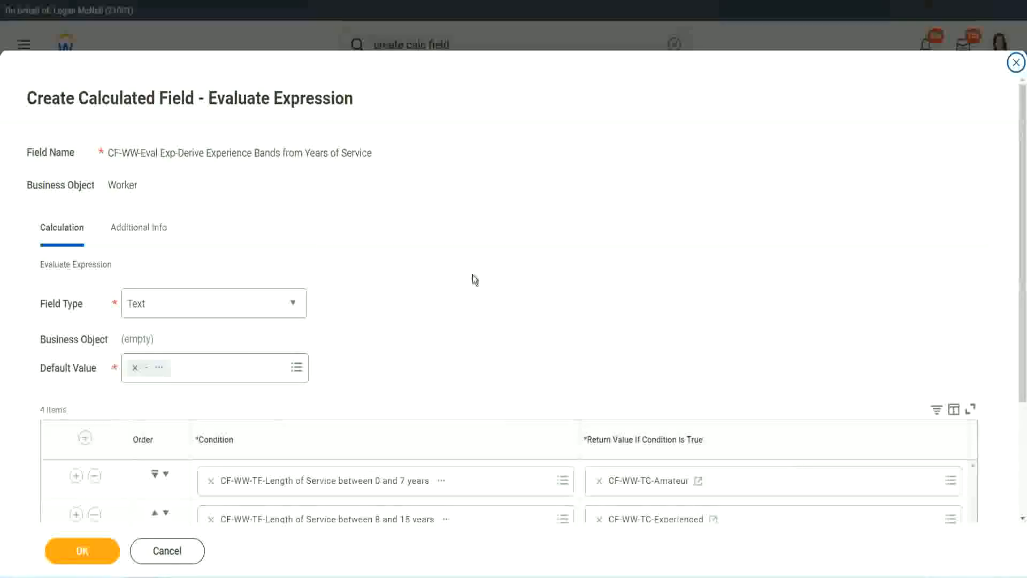
# Step: Start a new calculated field named CF-WW-TC-Senior on business object Global for the 16 to 30 years row's return value
pyautogui.scroll(-2, 473, 275)
pyautogui.scroll(-1, 474, 279)
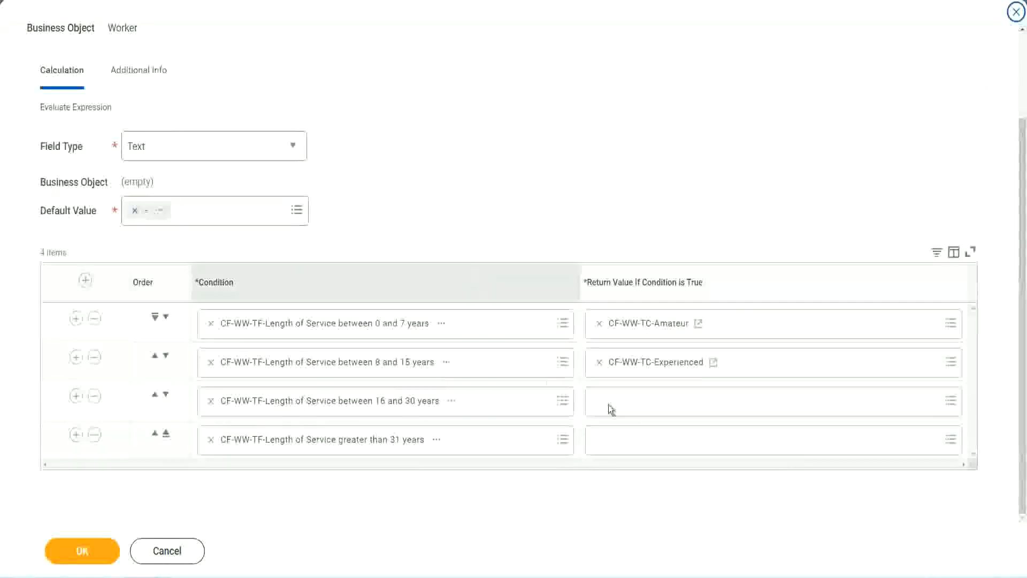
pyautogui.click(640, 400)
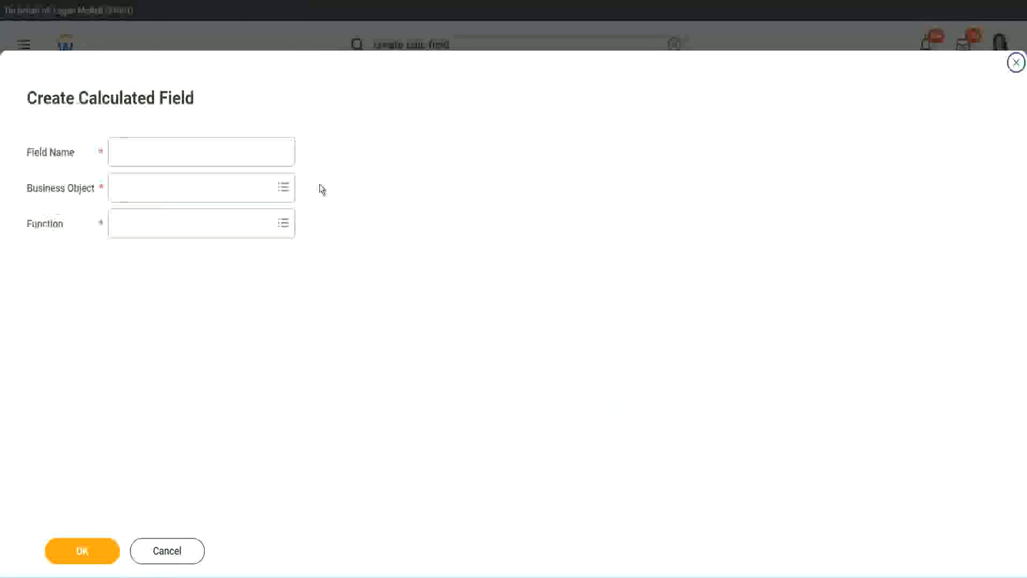
pyautogui.click(217, 151)
pyautogui.hotkey('ctrl', 'v')
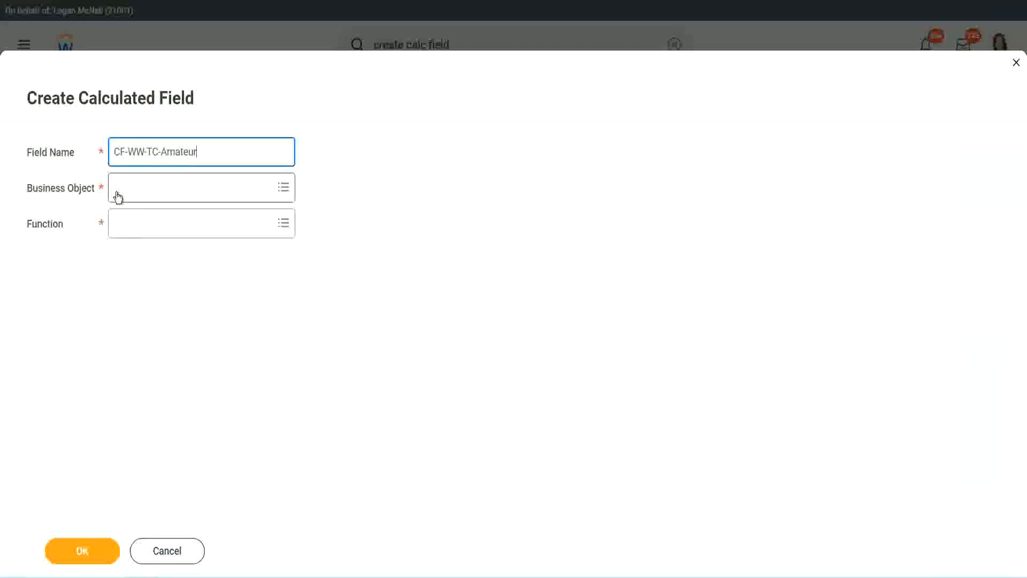
pyautogui.click(118, 188)
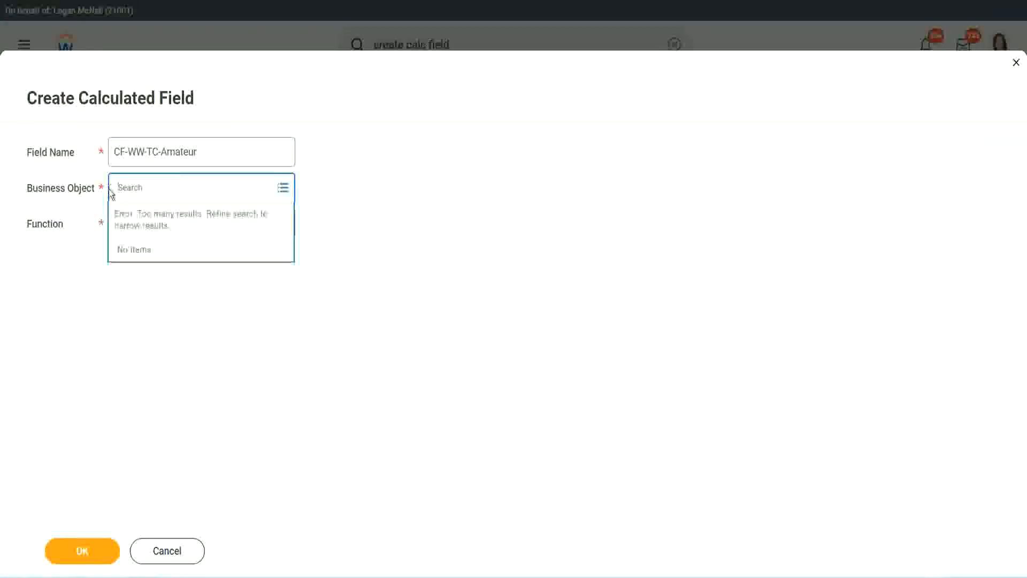
pyautogui.write('global')
pyautogui.press('Return')
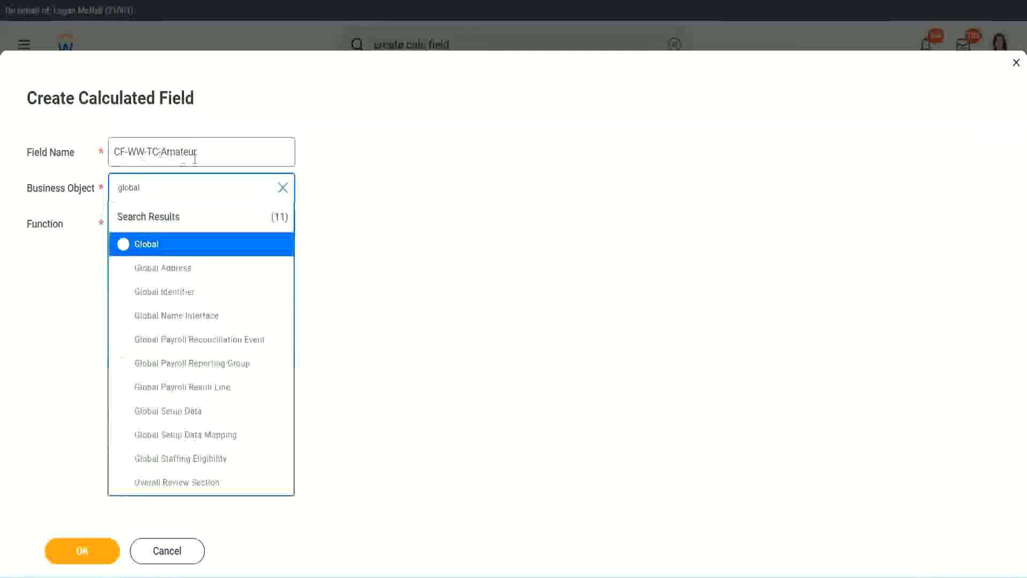
pyautogui.click(145, 247)
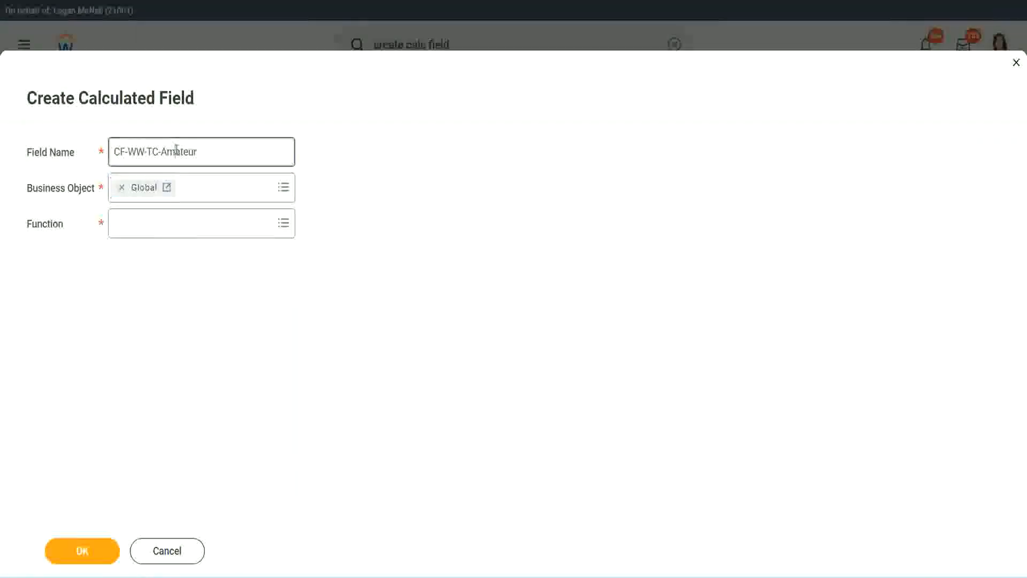
pyautogui.doubleClick(187, 151)
pyautogui.write('Senior')
# Step: Set the field's function to Text Constant, with Senior as its text constant, and save it
pyautogui.click(164, 233)
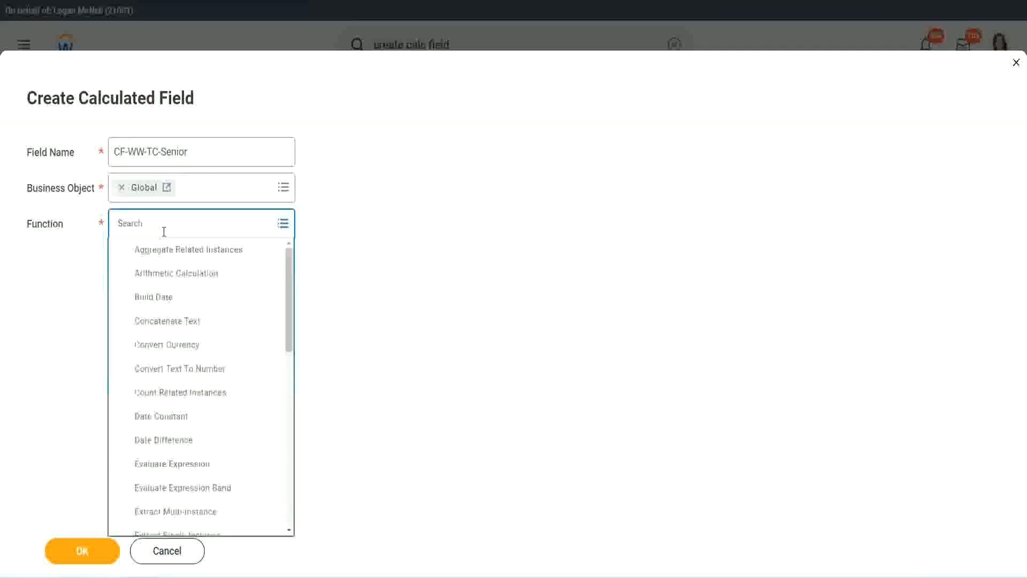
pyautogui.write('tc')
pyautogui.click(161, 275)
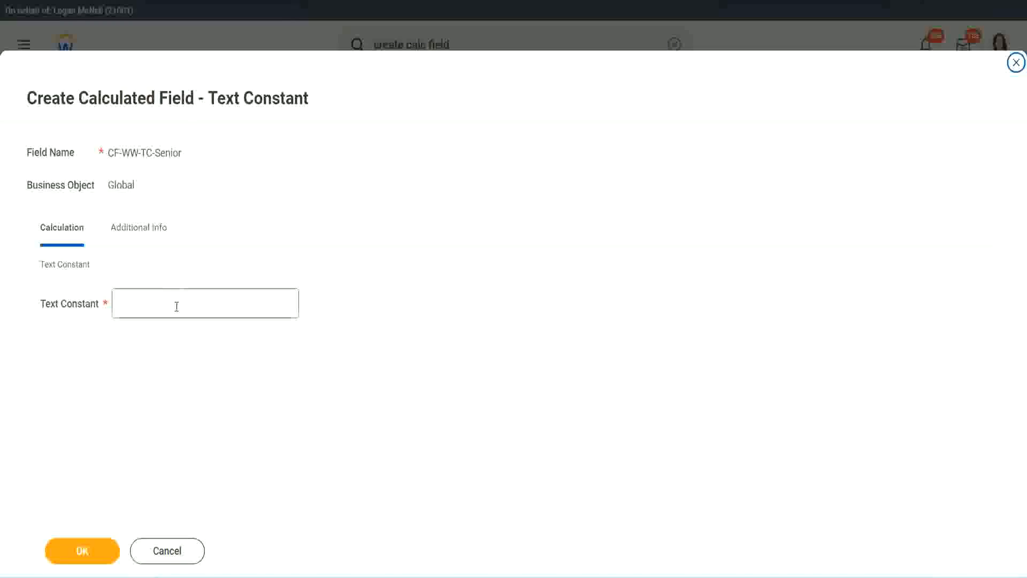
pyautogui.click(177, 306)
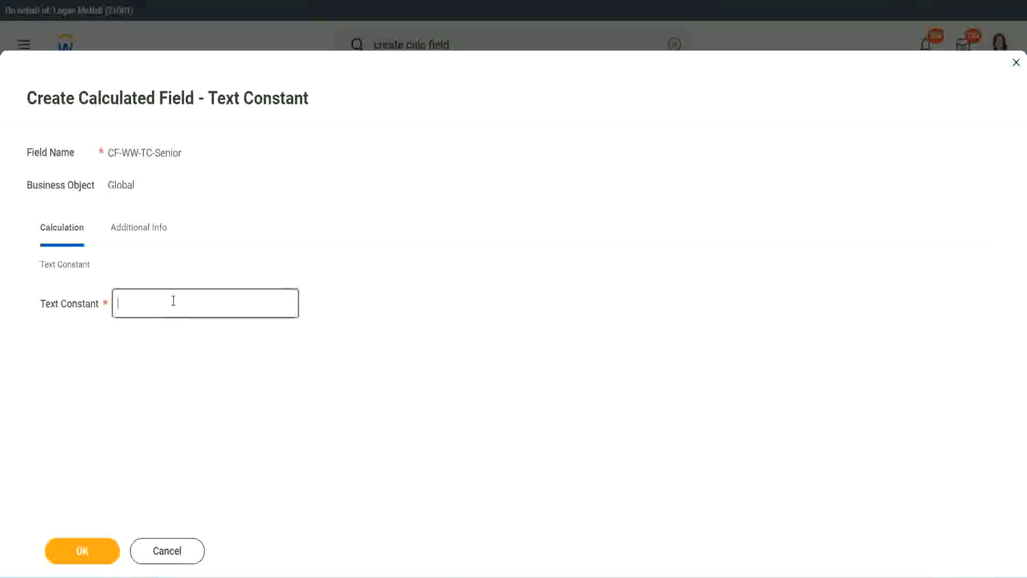
pyautogui.write('Senior')
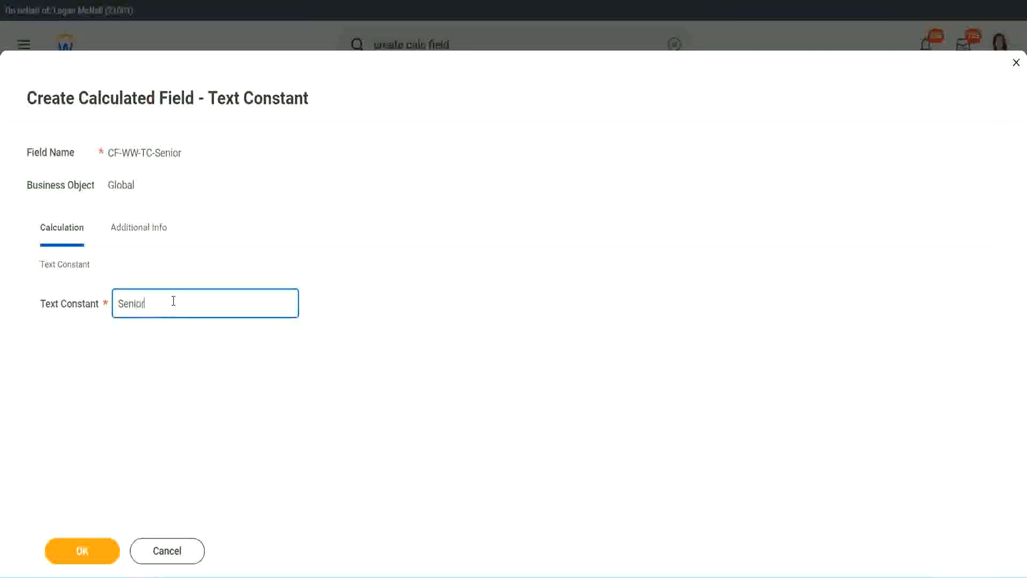
pyautogui.click(102, 558)
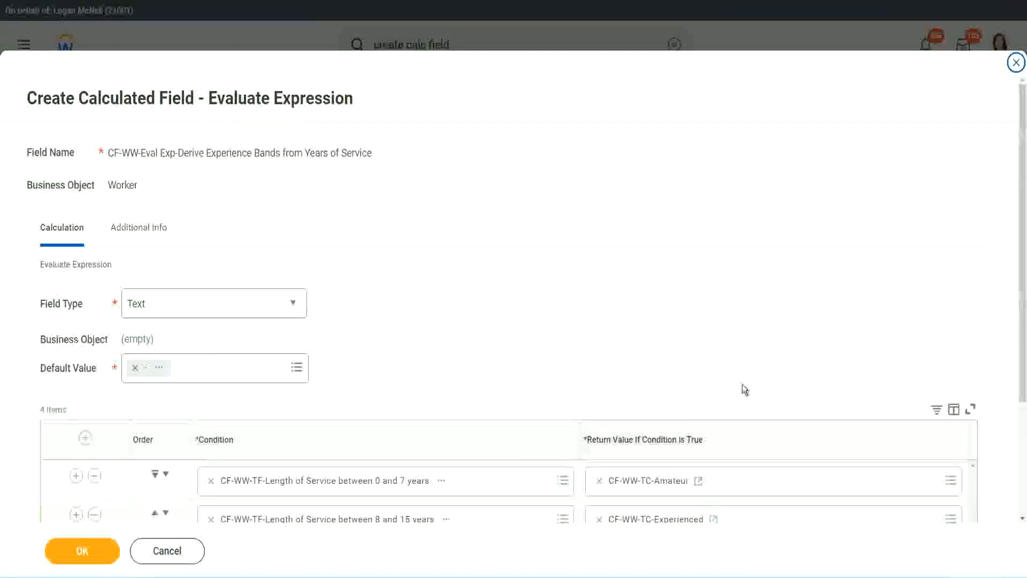
# Step: Copy the text of the CF-WW-TC-Senior return value in the 16 to 30 years row
pyautogui.scroll(-3, 742, 384)
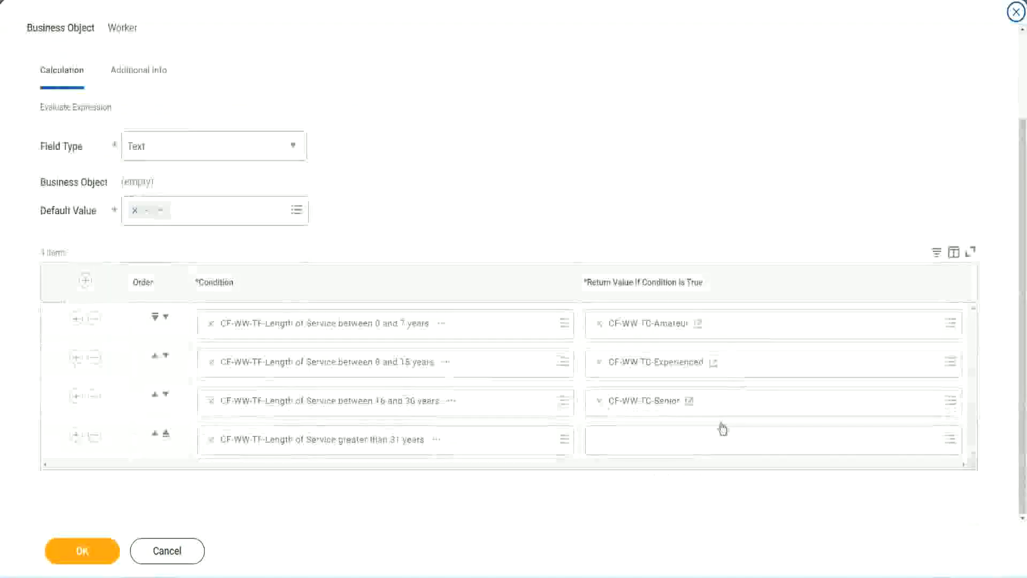
pyautogui.rightClick(626, 406)
pyautogui.click(649, 465)
# Step: Start a new calculated field named CF-WW-TC-Legend on business object Global for the greater than 31 years row's return value
pyautogui.click(625, 447)
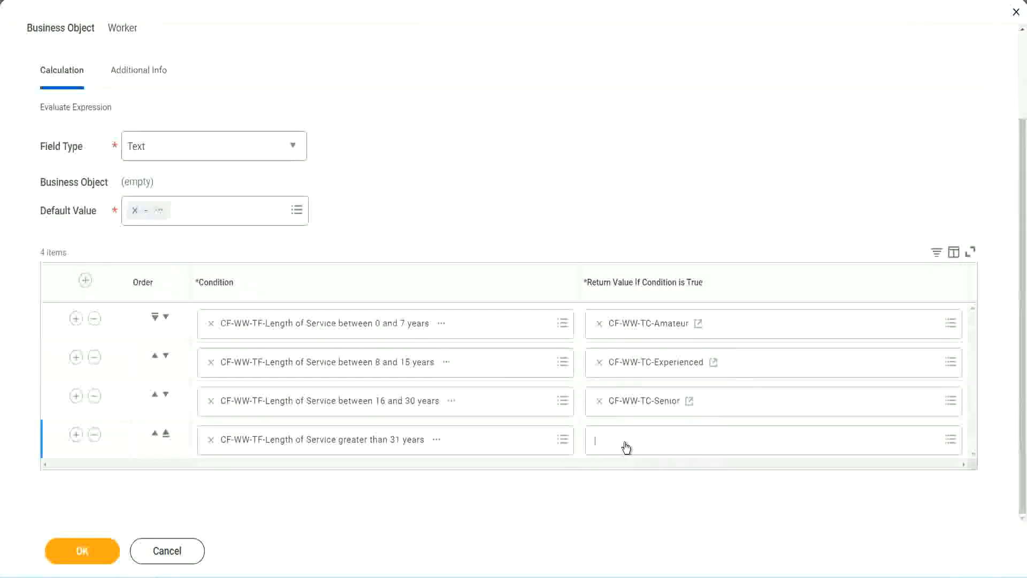
pyautogui.click(636, 416)
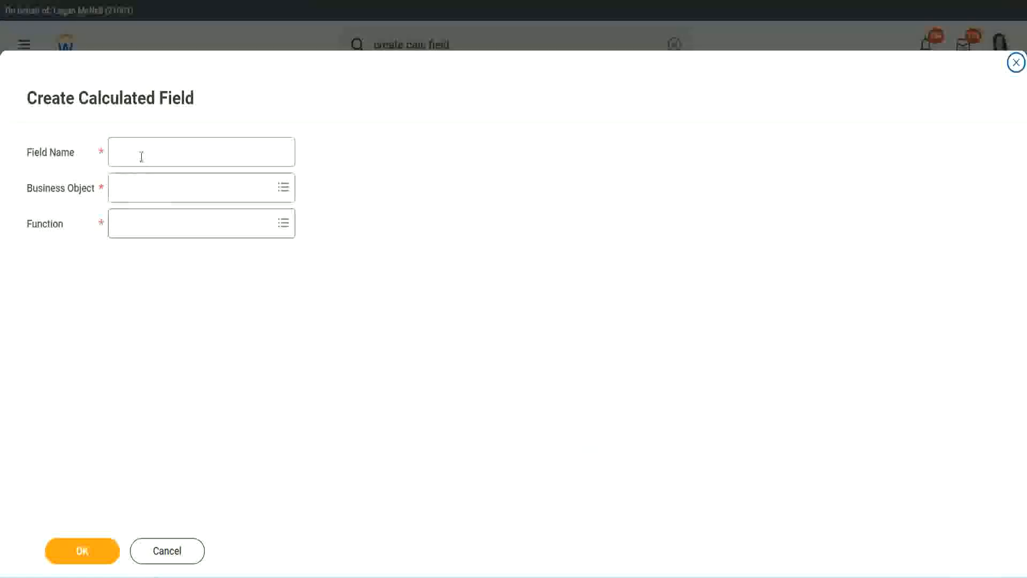
pyautogui.click(143, 155)
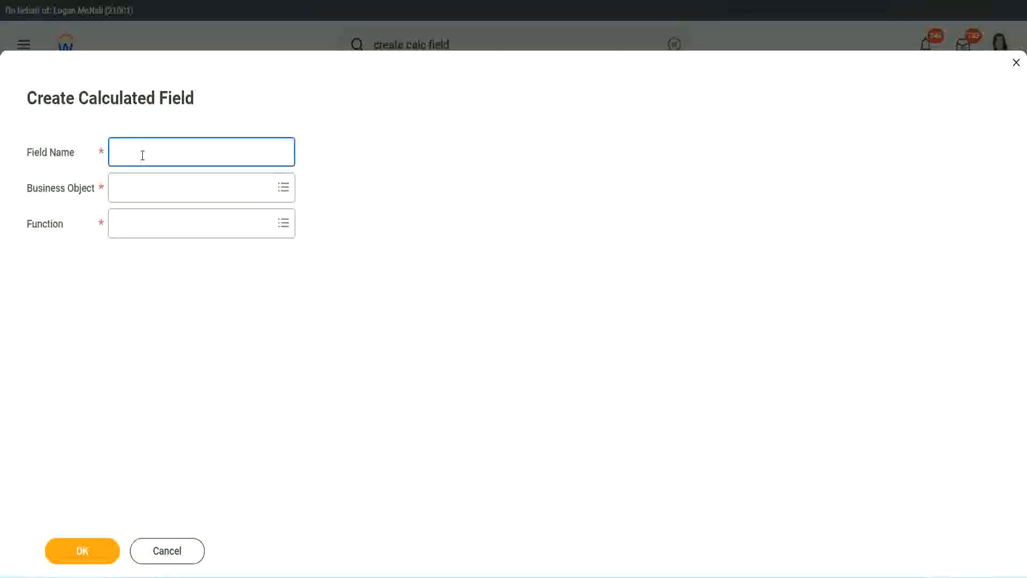
pyautogui.hotkey('ctrl', 'v')
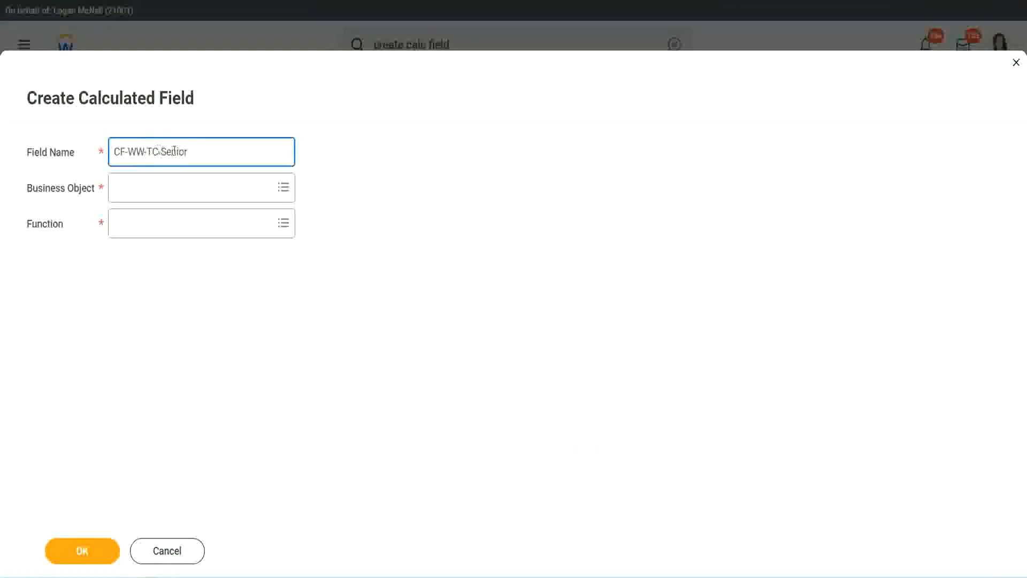
pyautogui.hotkey('ctrl', 'shift', 'Left')
pyautogui.write('Le')
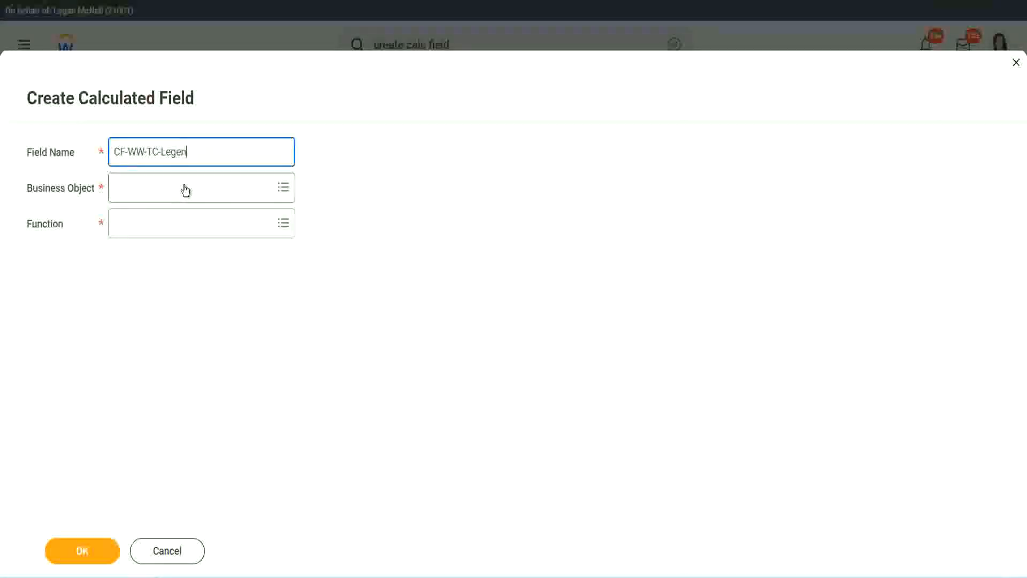
pyautogui.click(144, 195)
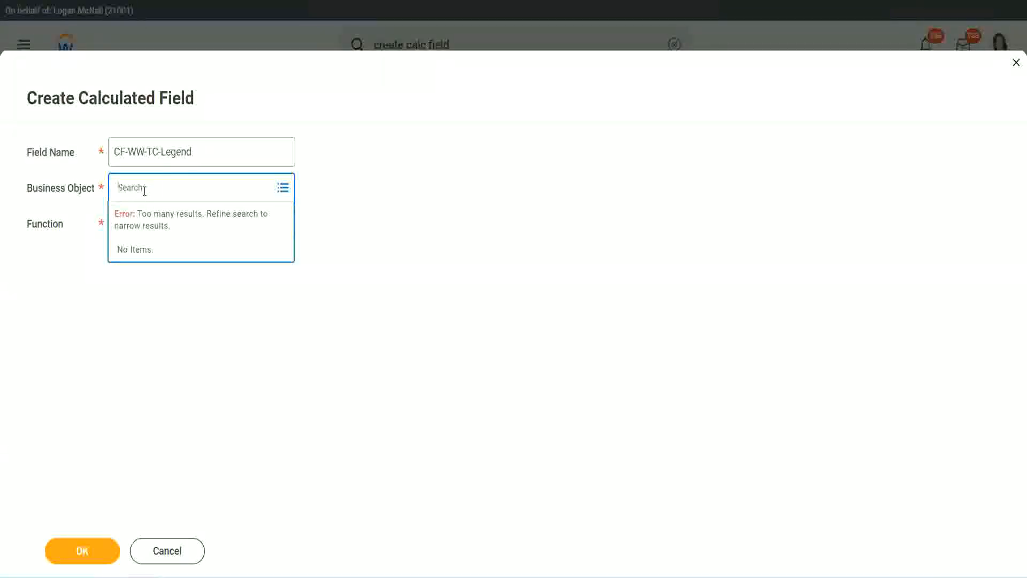
pyautogui.write('Stobal')
pyautogui.press('Return')
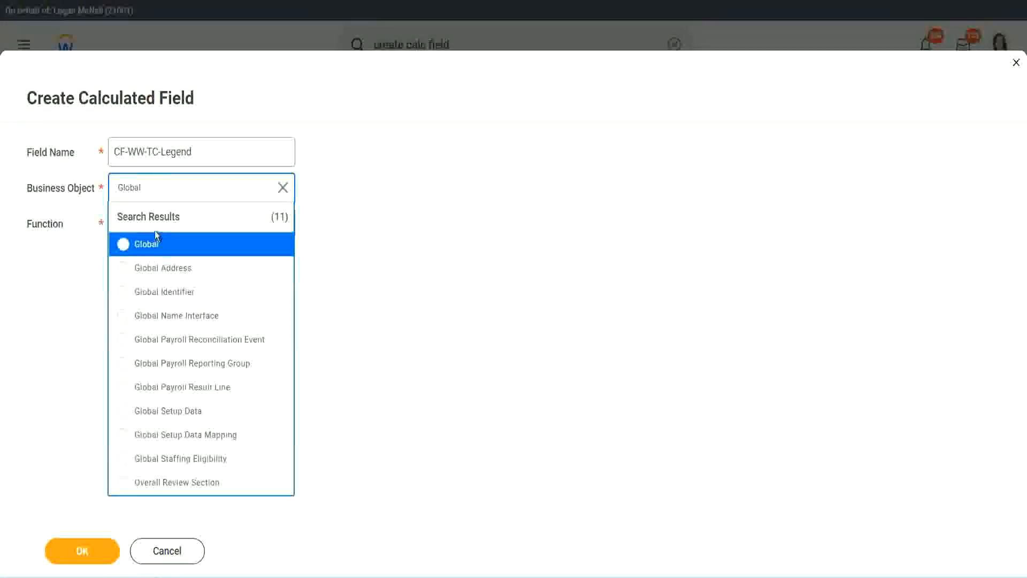
pyautogui.click(155, 250)
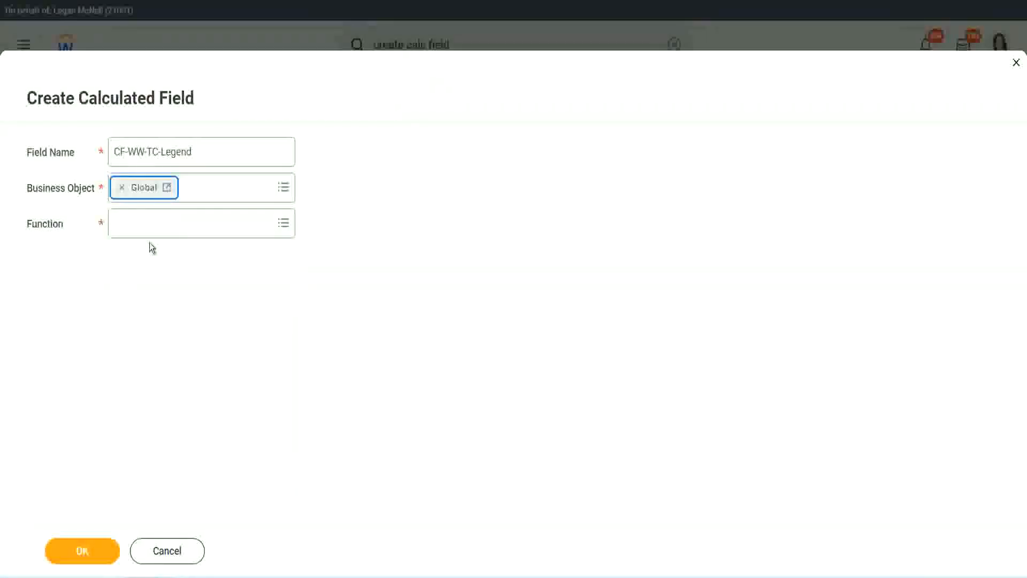
# Step: Set the new field's function to Text Constant, with Legend as its text constant, and save it
pyautogui.click(148, 222)
pyautogui.write('tc')
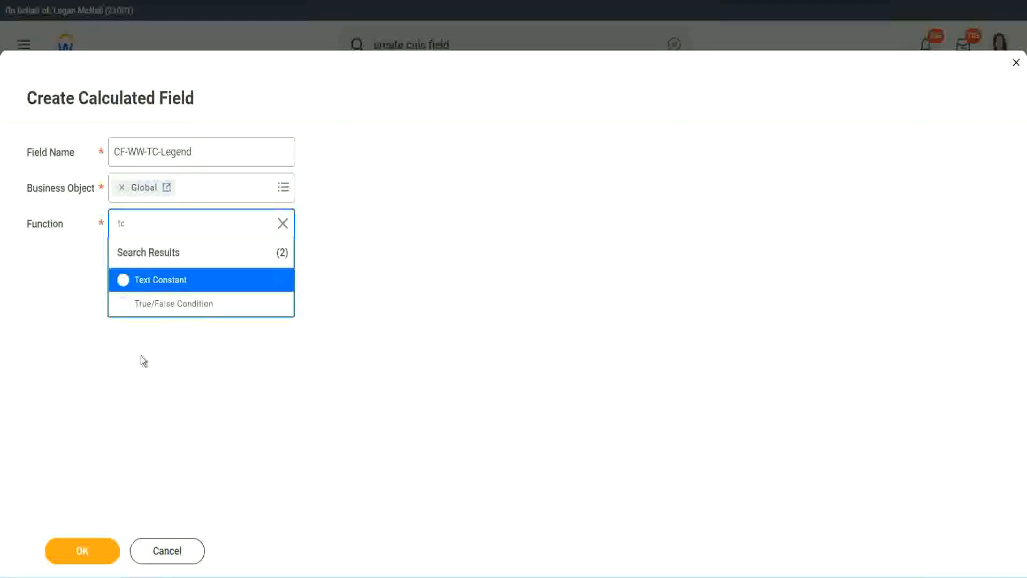
pyautogui.click(200, 283)
pyautogui.click(82, 550)
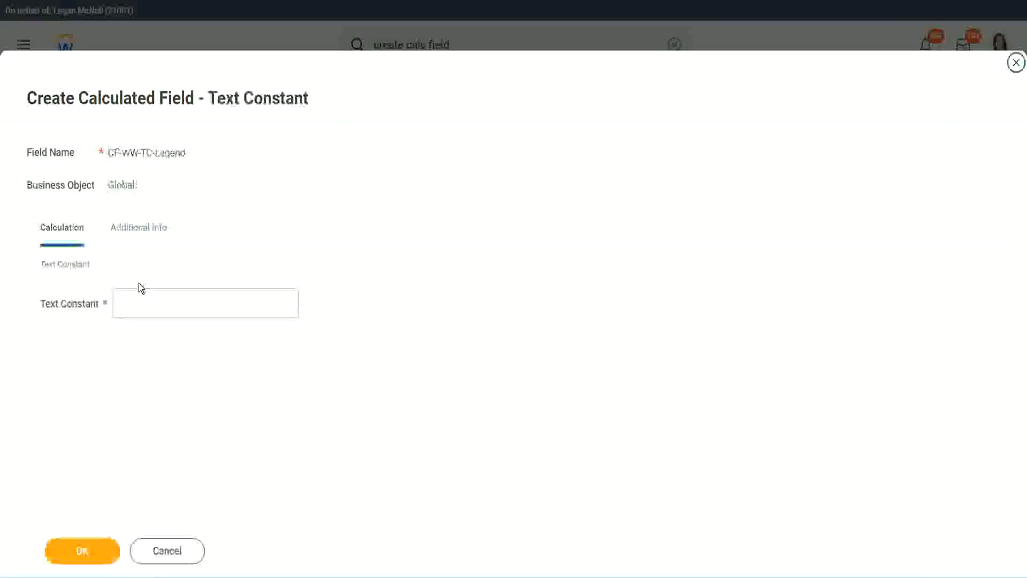
pyautogui.click(133, 305)
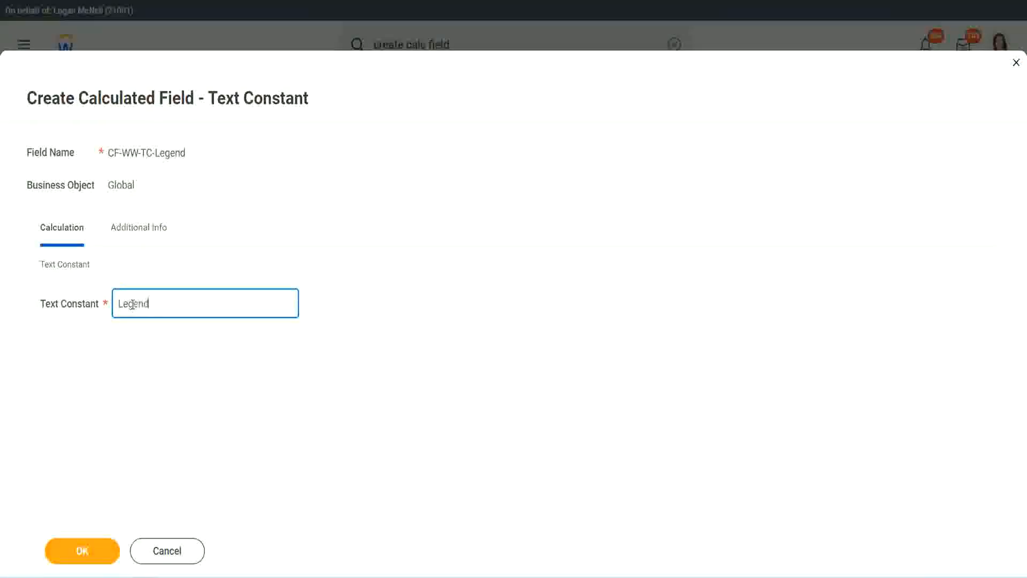
pyautogui.click(88, 550)
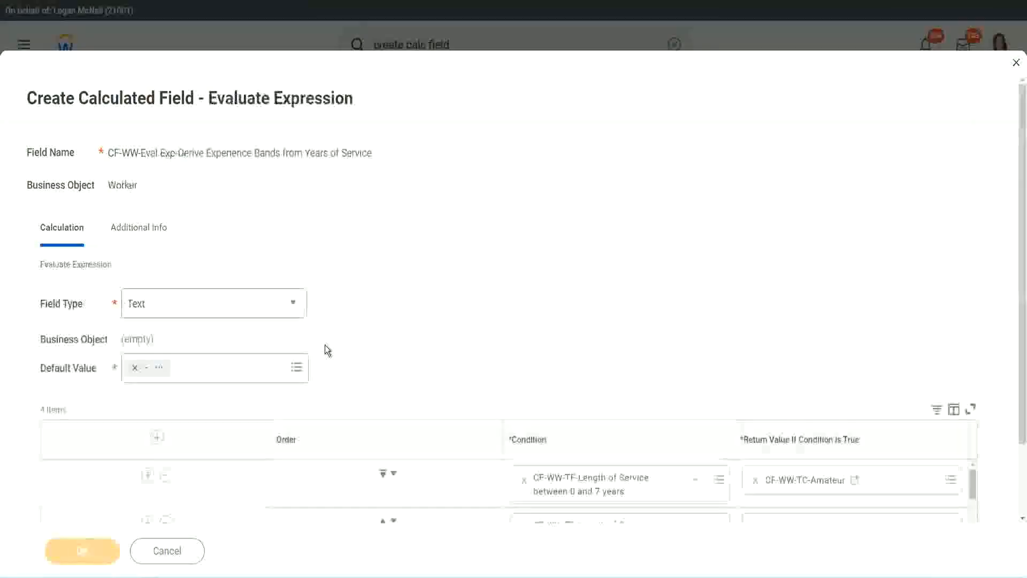
# Step: Check the four conditions against their return values and save the Evaluate Expression calculated field
pyautogui.scroll(-3, 543, 286)
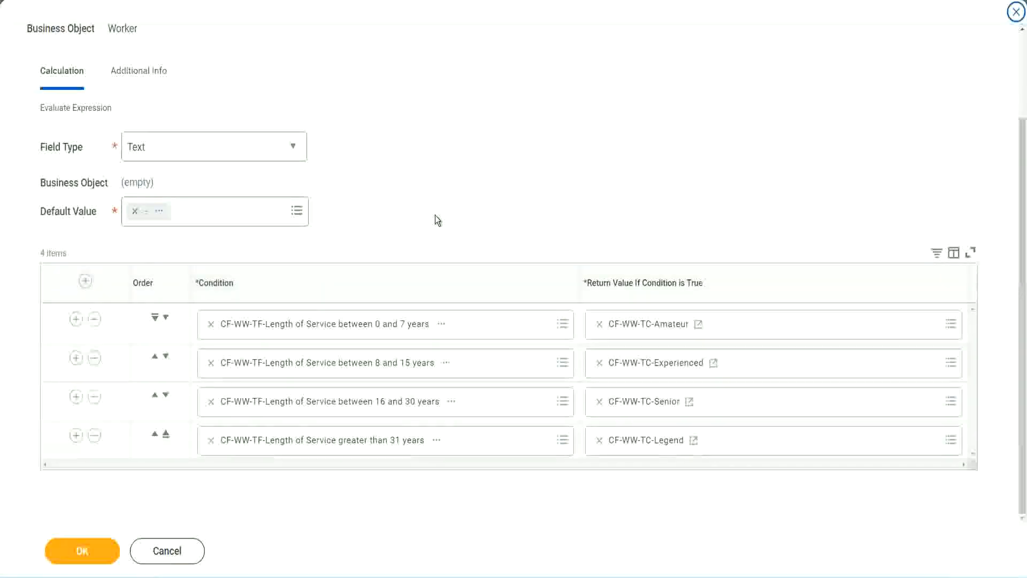
pyautogui.scroll(2, 435, 214)
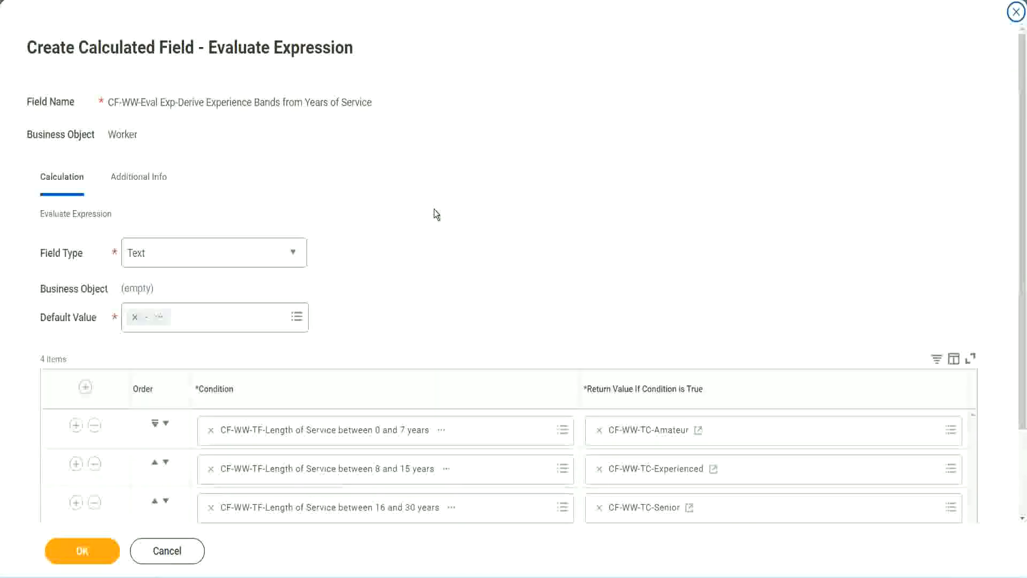
pyautogui.scroll(-2, 434, 209)
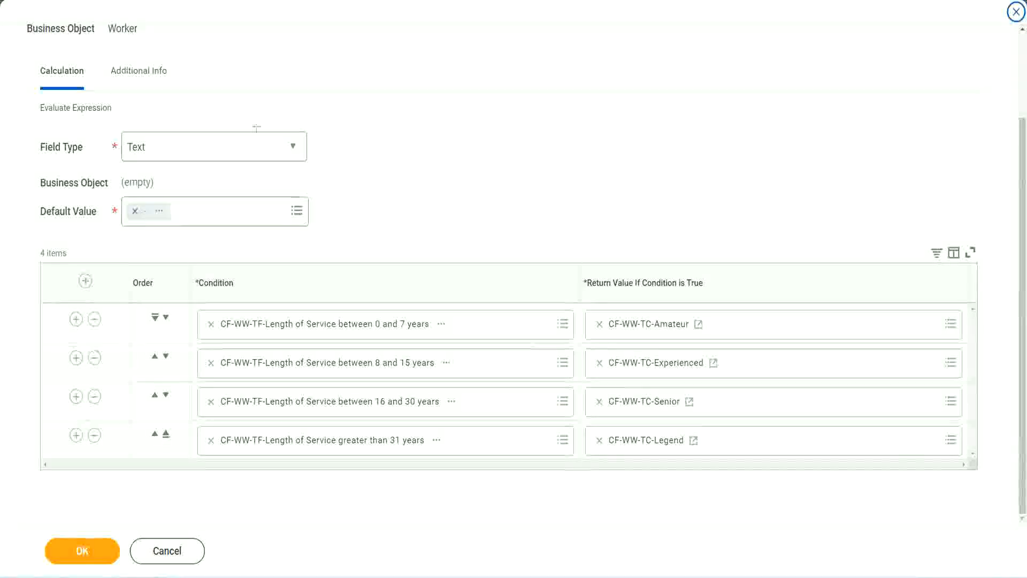
pyautogui.moveTo(658, 151); pyautogui.dragTo(666, 256)
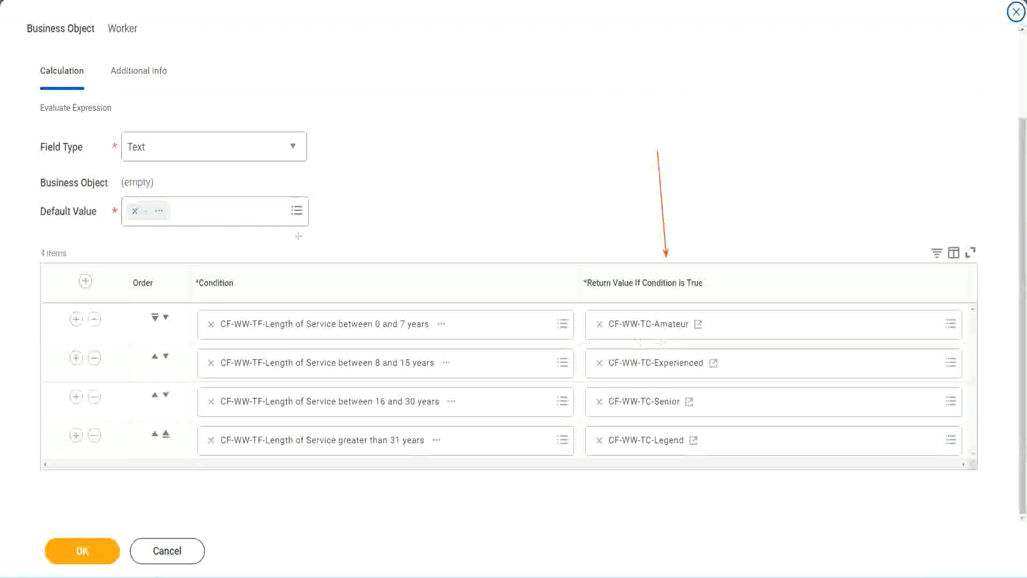
pyautogui.moveTo(127, 92); pyautogui.dragTo(131, 129)
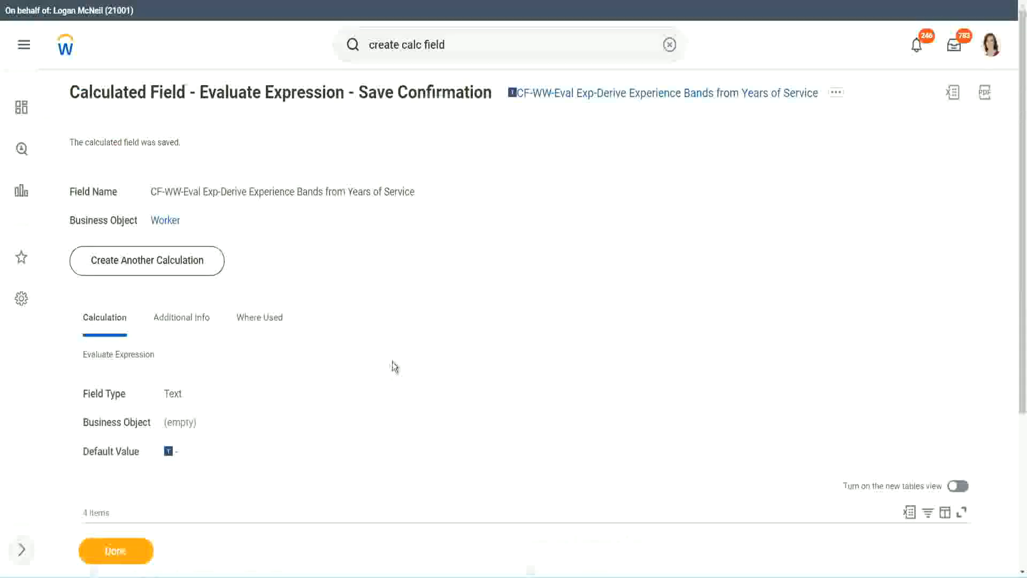
# Step: Check the saved field's condition table and copy the text of the field's name from the save confirmation
pyautogui.scroll(-4, 393, 357)
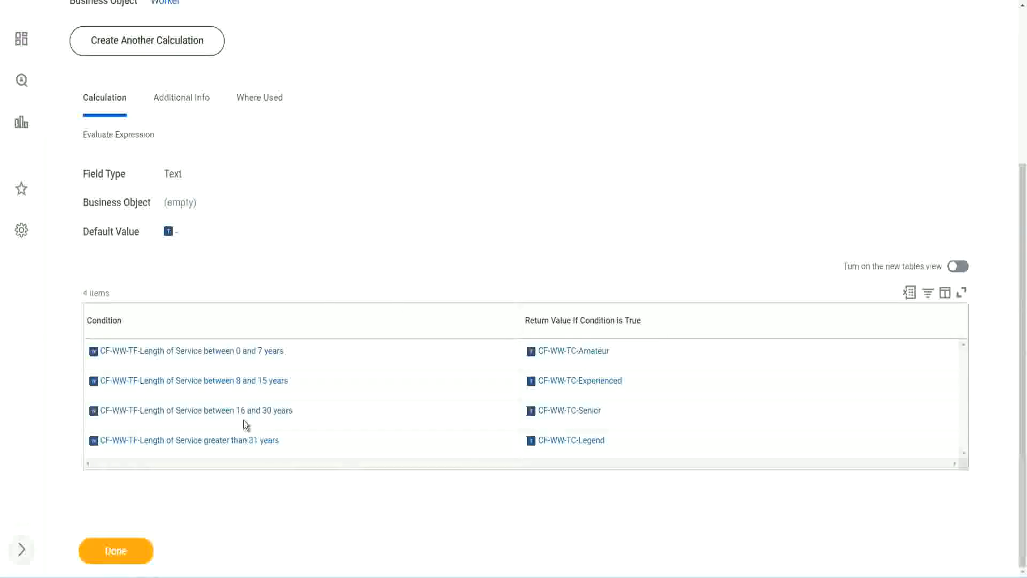
pyautogui.scroll(4, 286, 321)
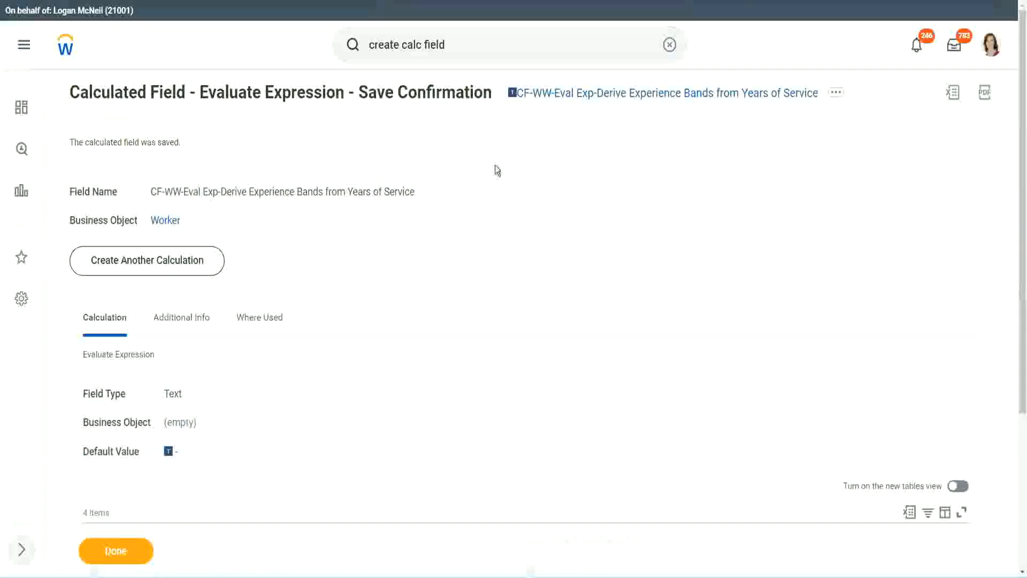
pyautogui.rightClick(603, 101)
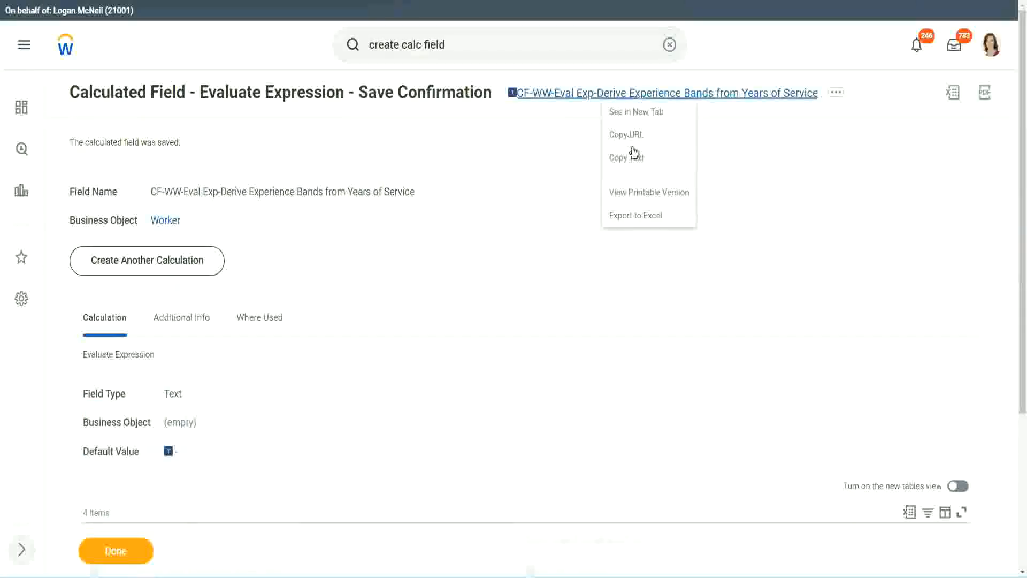
pyautogui.click(631, 156)
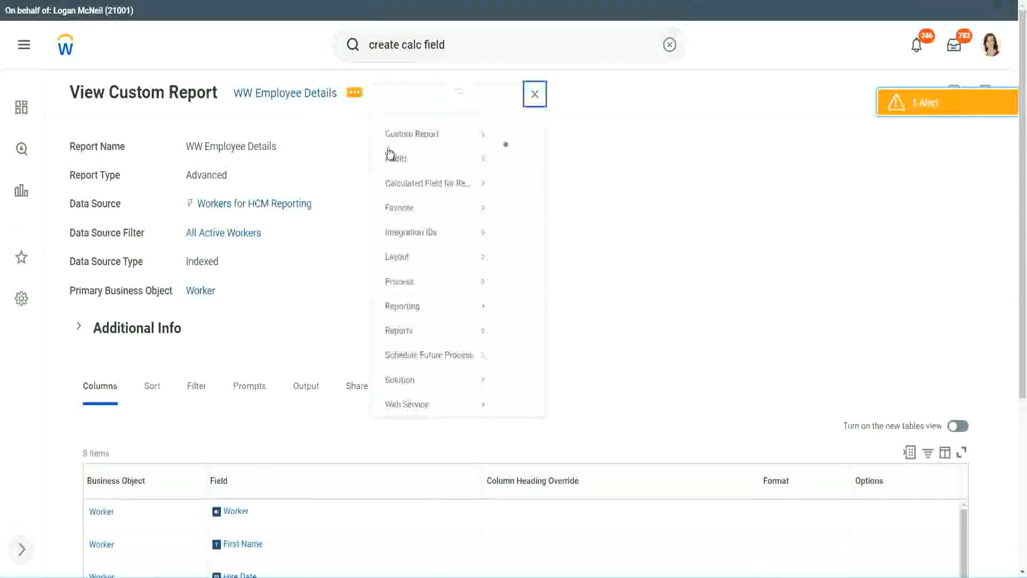
# Step: Open the WW Employee Details custom report for editing
pyautogui.moveTo(419, 154)
pyautogui.click(522, 155)
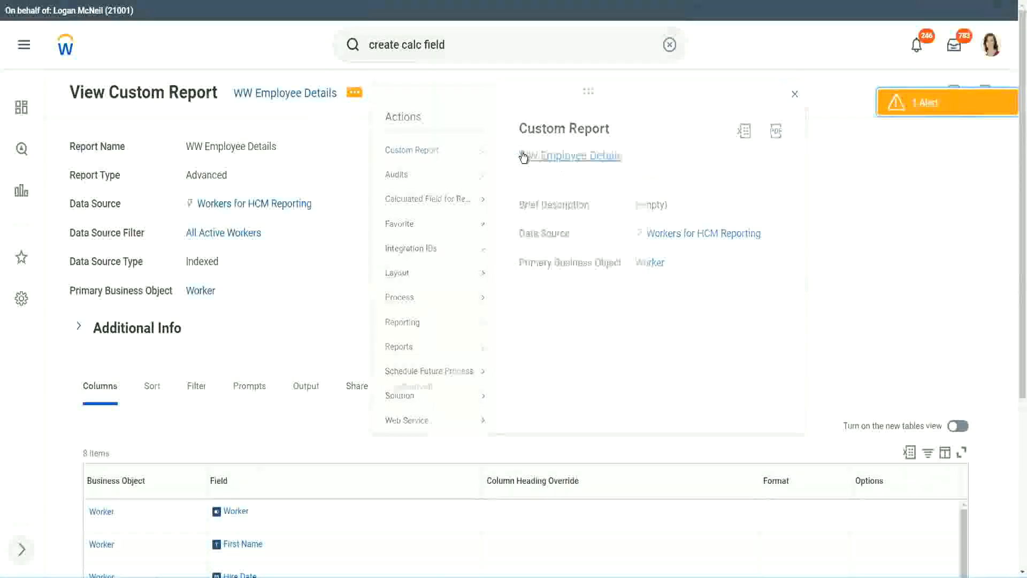
pyautogui.scroll(-4, 374, 234)
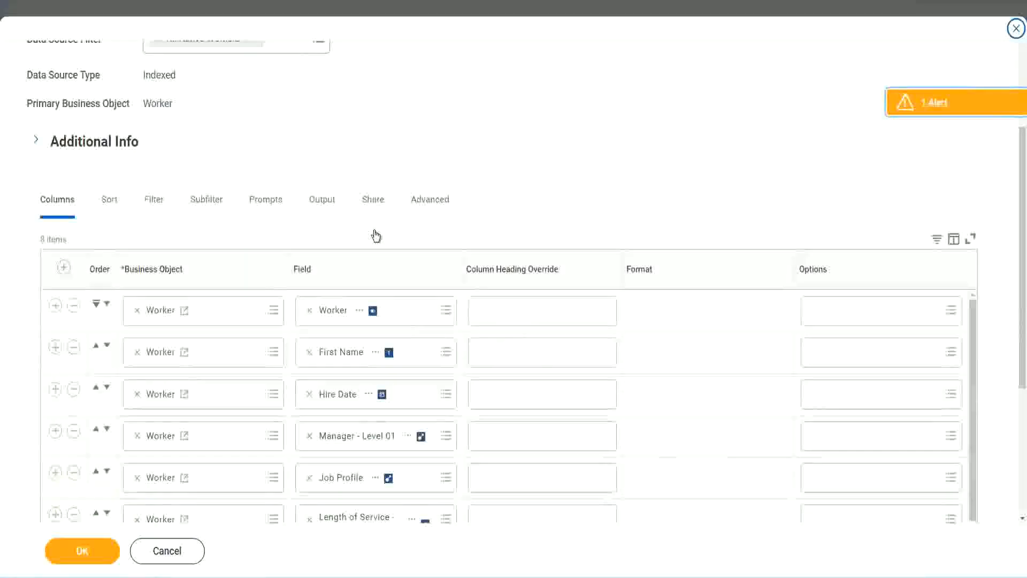
pyautogui.scroll(-2, 377, 268)
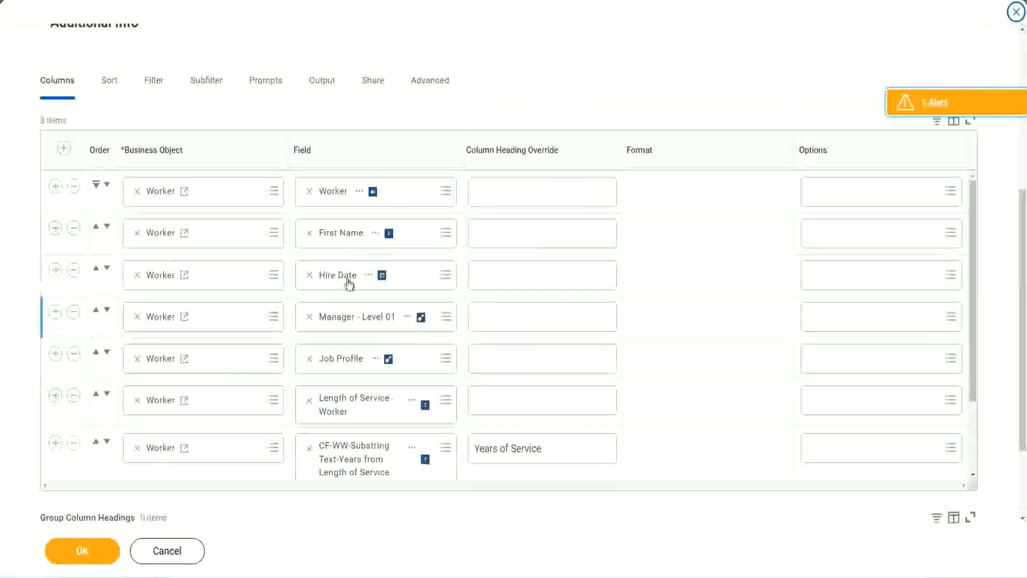
# Step: Add a Worker column row below # of Years of Service and remove the CF-WW-Substring Text-Years from Length of Service column
pyautogui.click(56, 444)
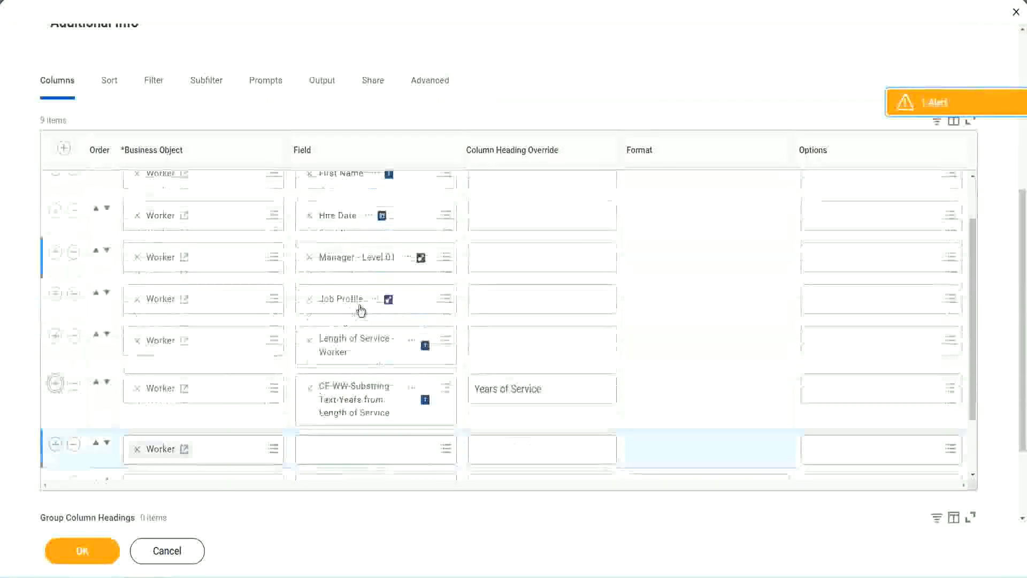
pyautogui.scroll(-5, 361, 310)
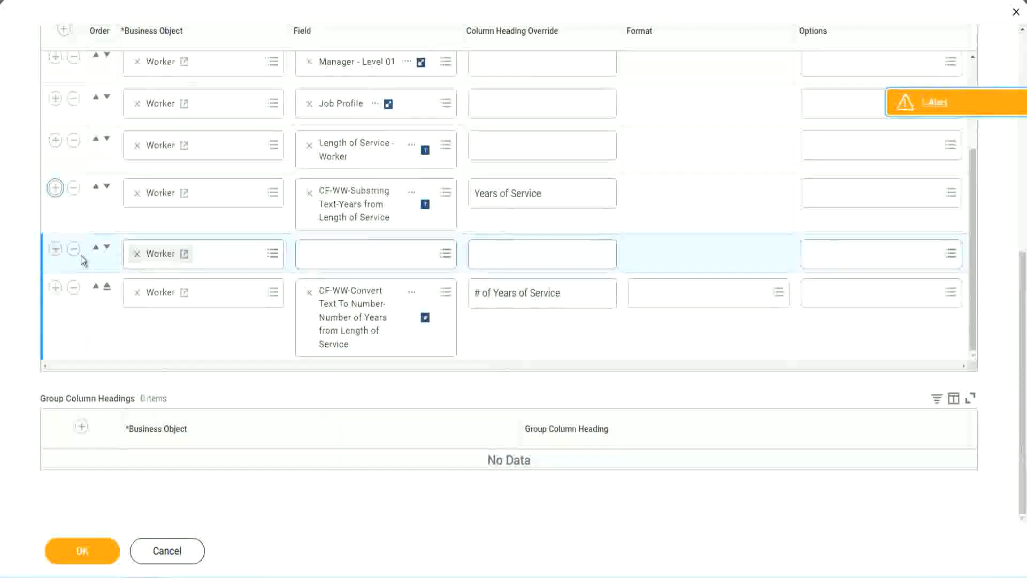
pyautogui.click(106, 248)
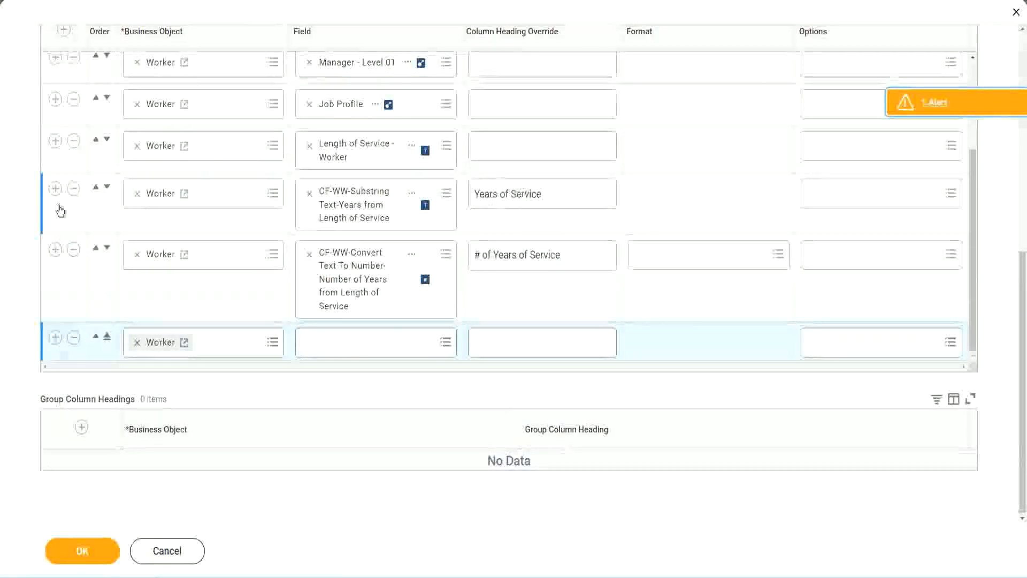
pyautogui.click(74, 189)
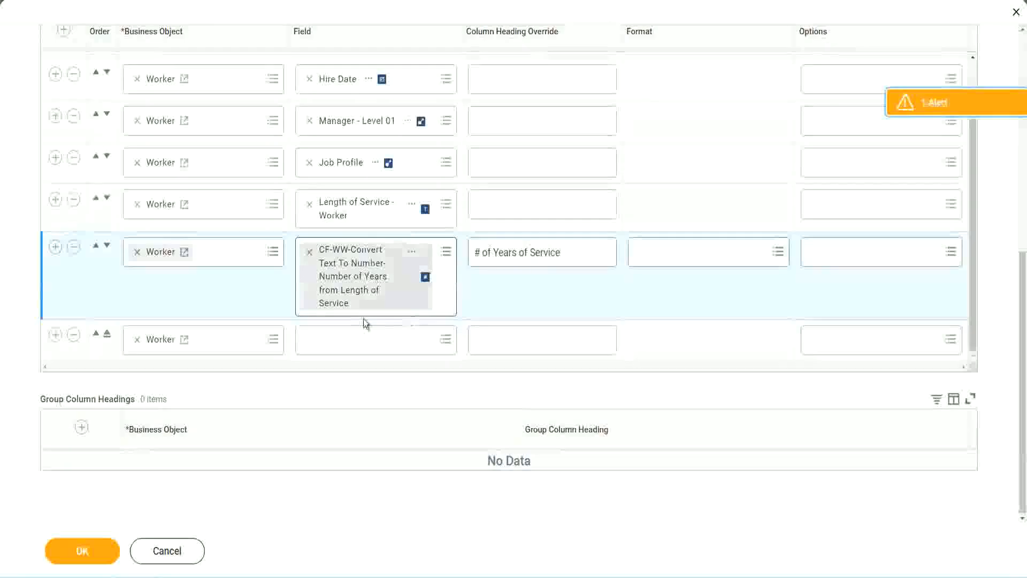
# Step: Set the new row's field to CF-WW-Eval Exp-Derive Experience Bands from Years of Service, override its heading with Experience Bands, and save the report
pyautogui.click(336, 342)
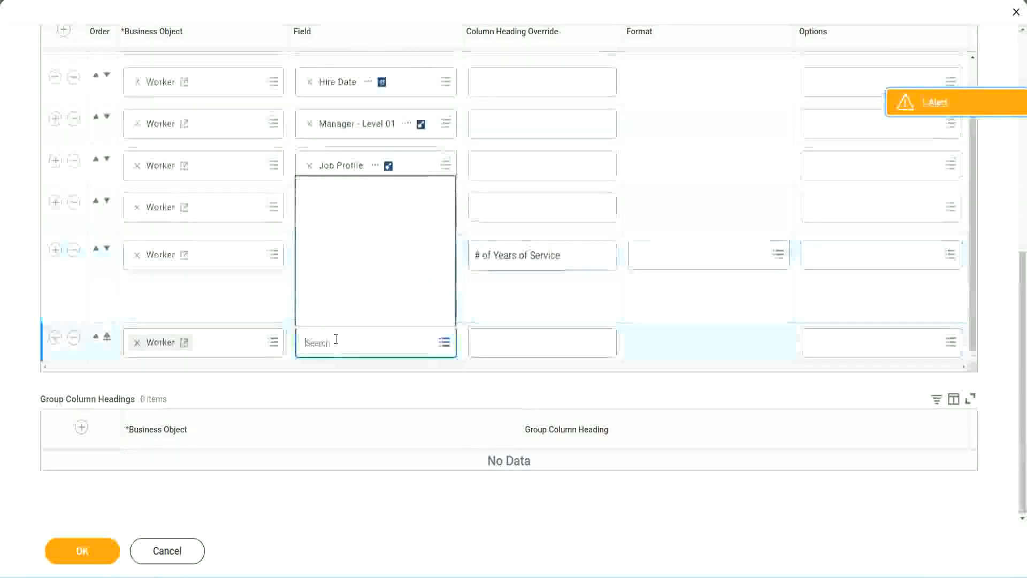
pyautogui.hotkey('ctrl', 'v')
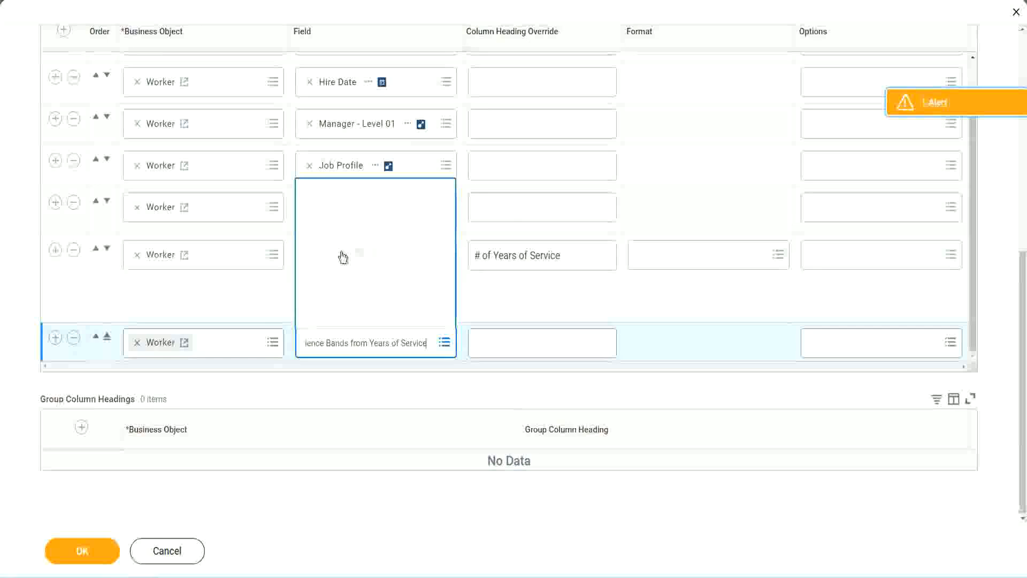
pyautogui.click(523, 308)
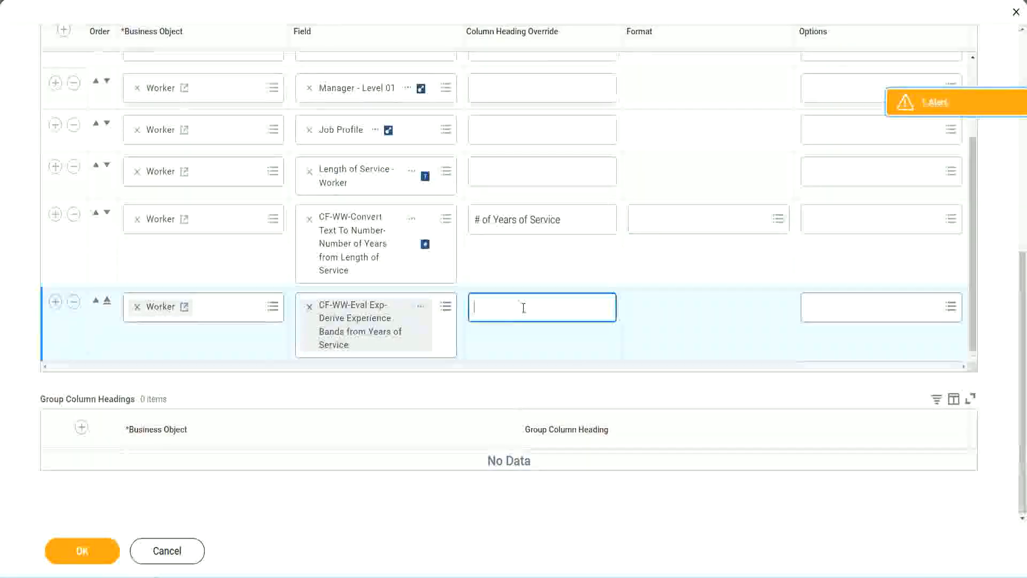
pyautogui.write('Exper')
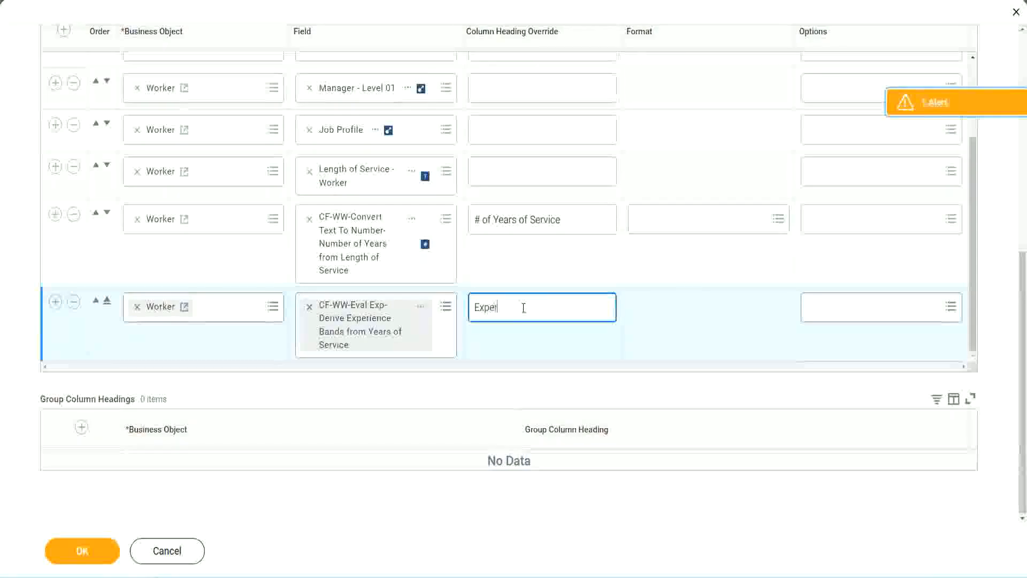
pyautogui.write('ience B')
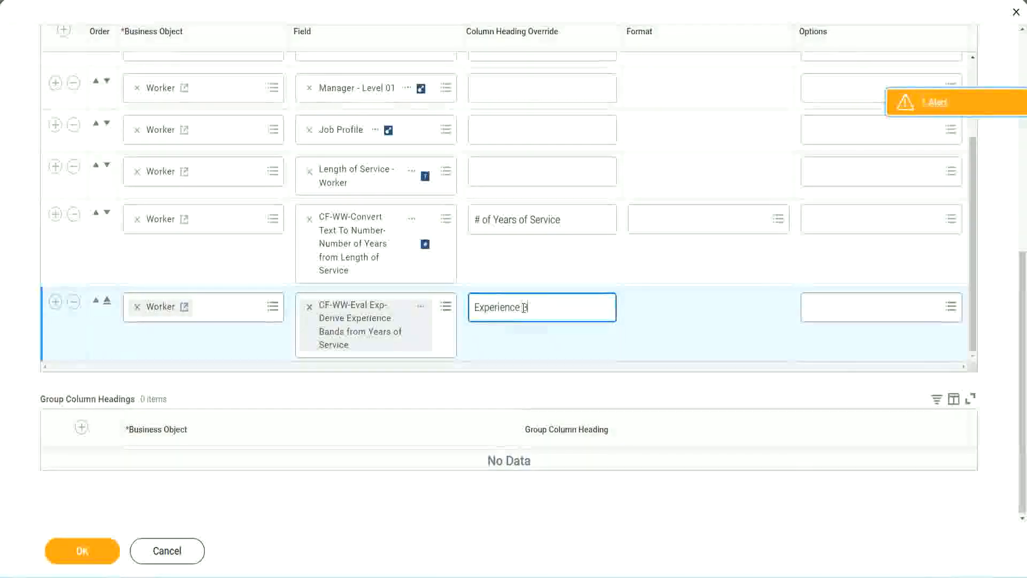
pyautogui.write('ands')
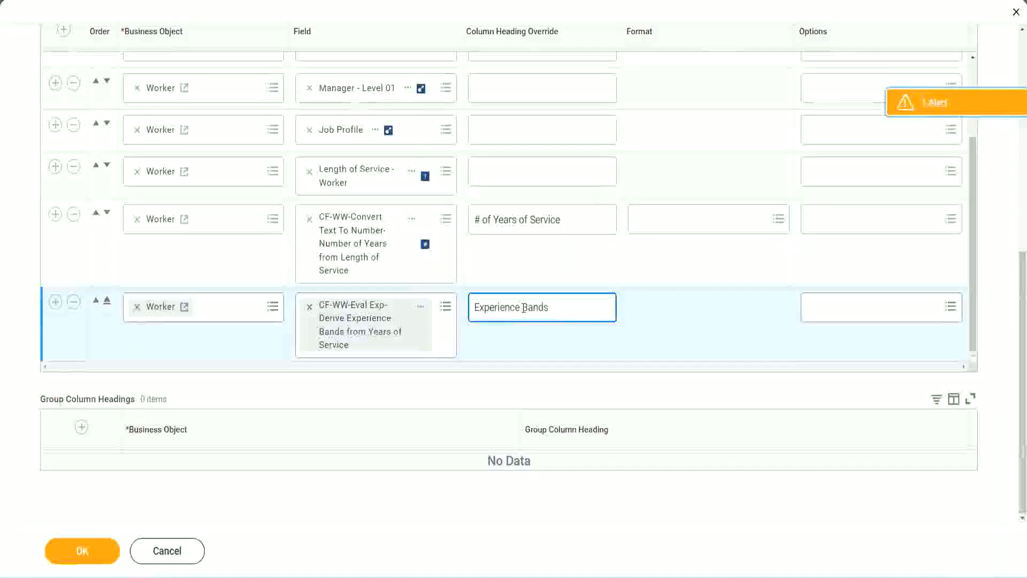
pyautogui.click(100, 551)
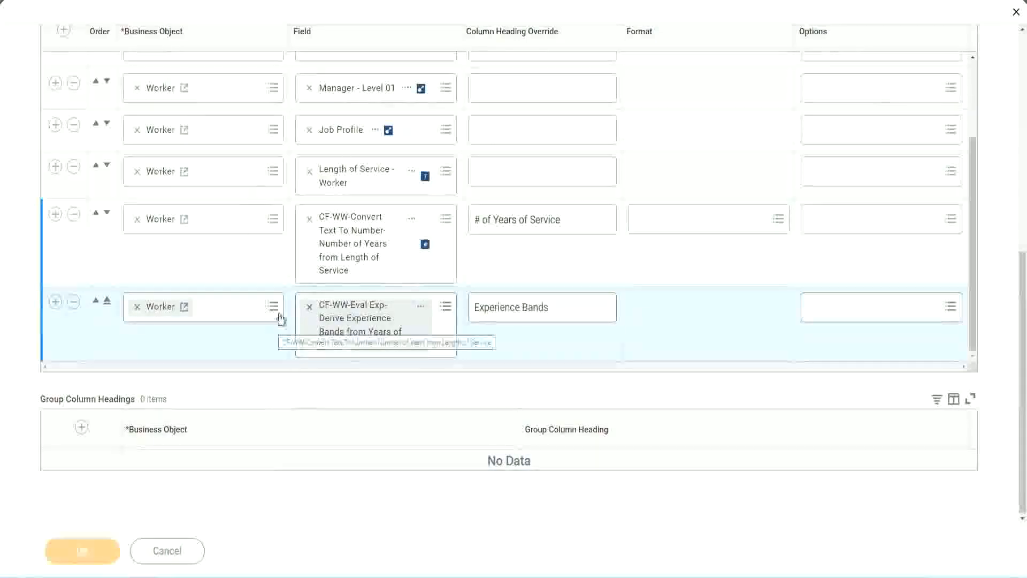
pyautogui.scroll(-5, 264, 396)
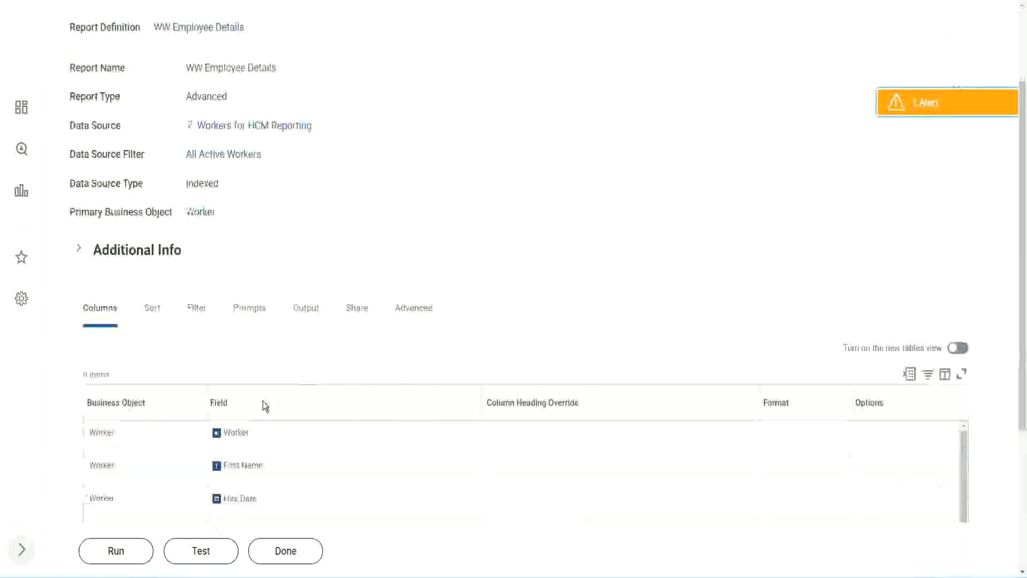
# Step: Run the WW Employee Details report with all prompts left blank and examine the first worker's # of Years of Service value
pyautogui.click(112, 551)
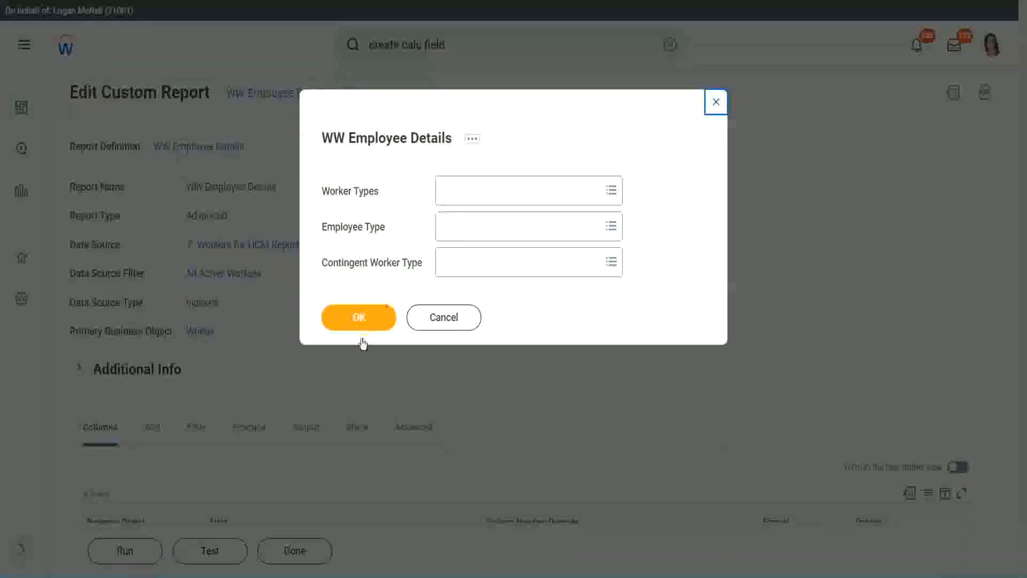
pyautogui.click(379, 313)
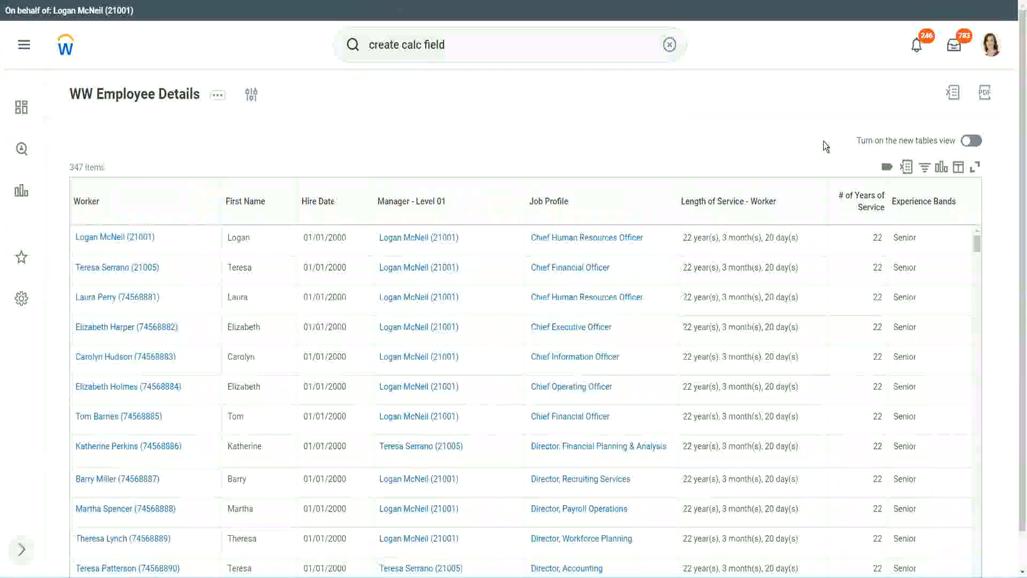
pyautogui.scroll(-1, 824, 141)
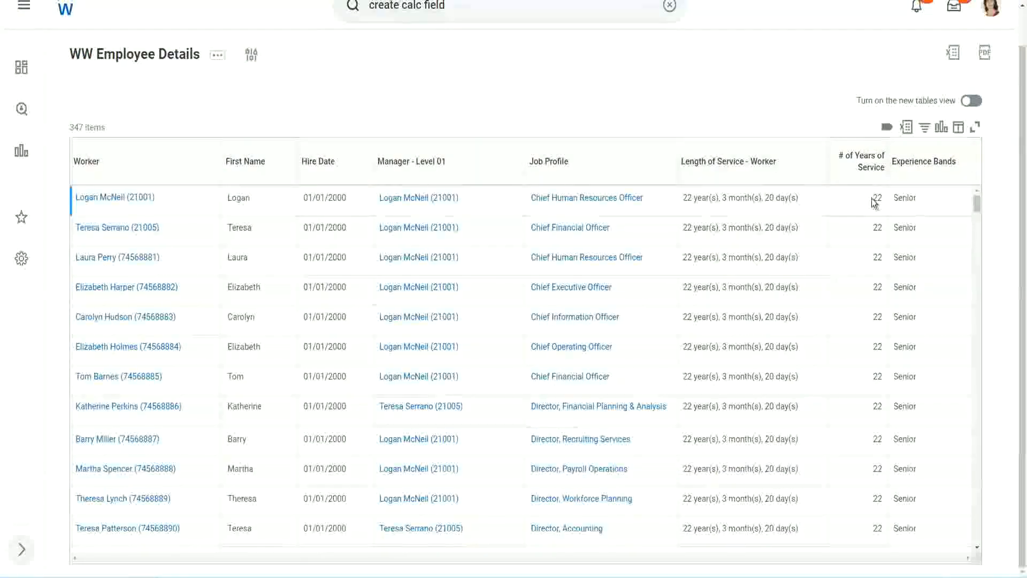
pyautogui.moveTo(872, 199); pyautogui.dragTo(884, 196)
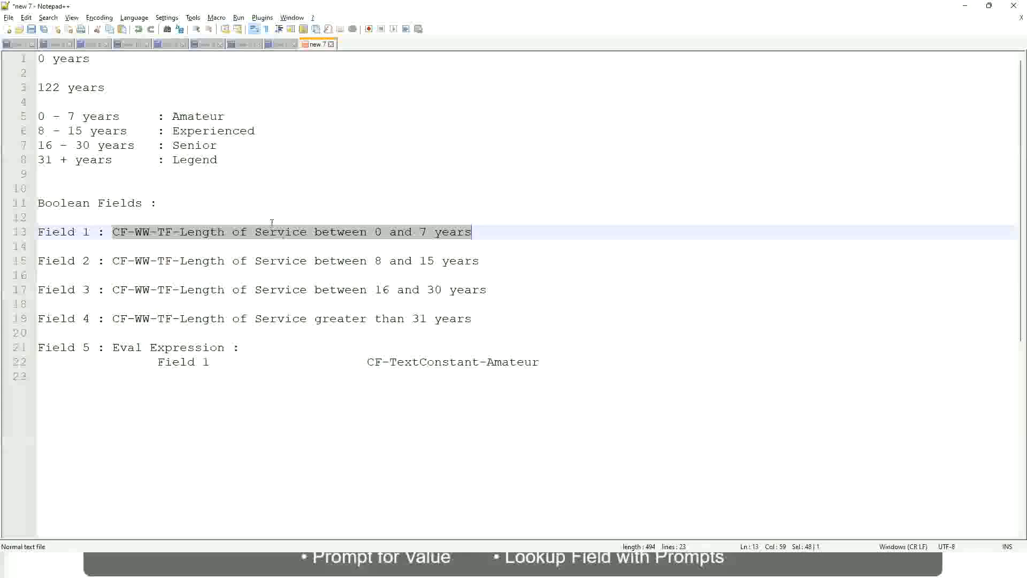
# Step: Switch to the Notepad++ notes and check which band name is listed for 16 - 30 years
pyautogui.click(177, 144)
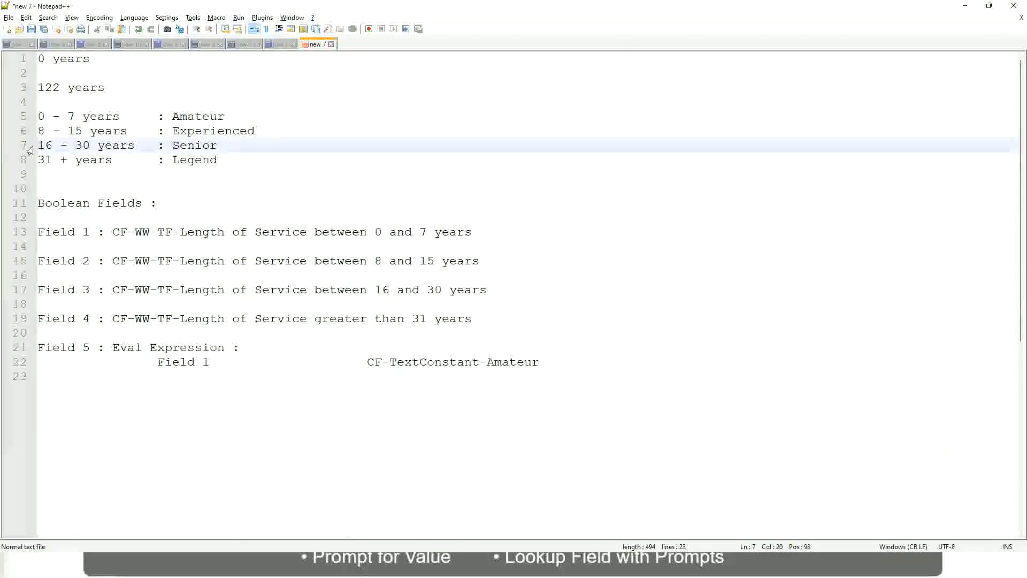
pyautogui.moveTo(37, 147); pyautogui.dragTo(139, 152)
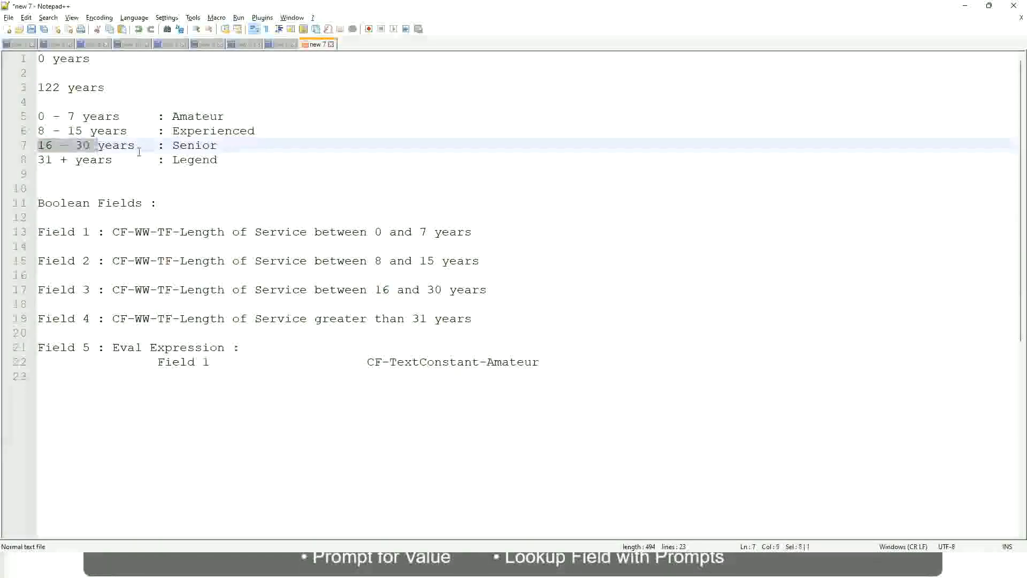
pyautogui.doubleClick(192, 146)
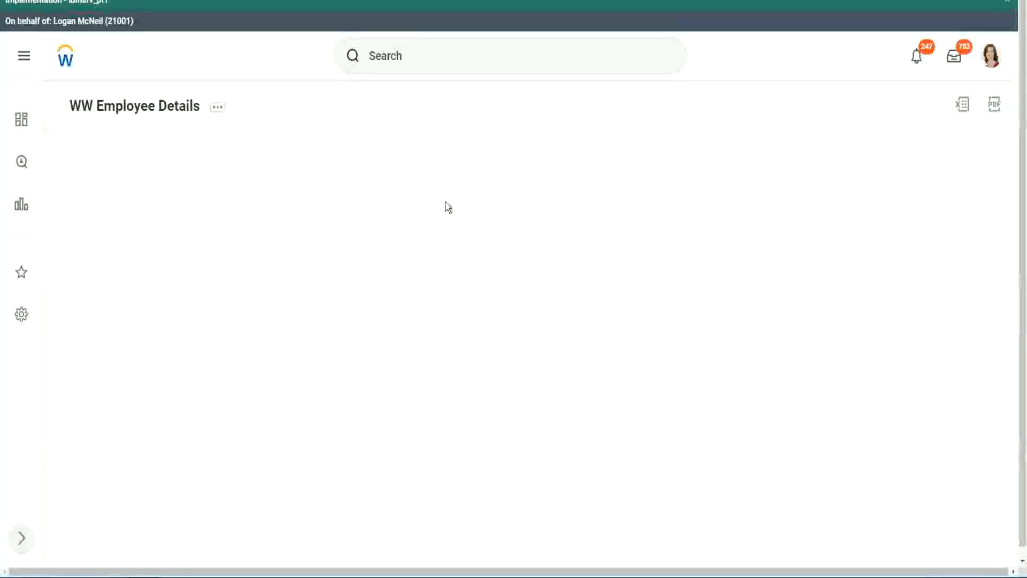
# Step: Return to the WW Employee Details report and compare # of Years of Service with Experience Bands across the worker rows
pyautogui.scroll(-3, 884, 323)
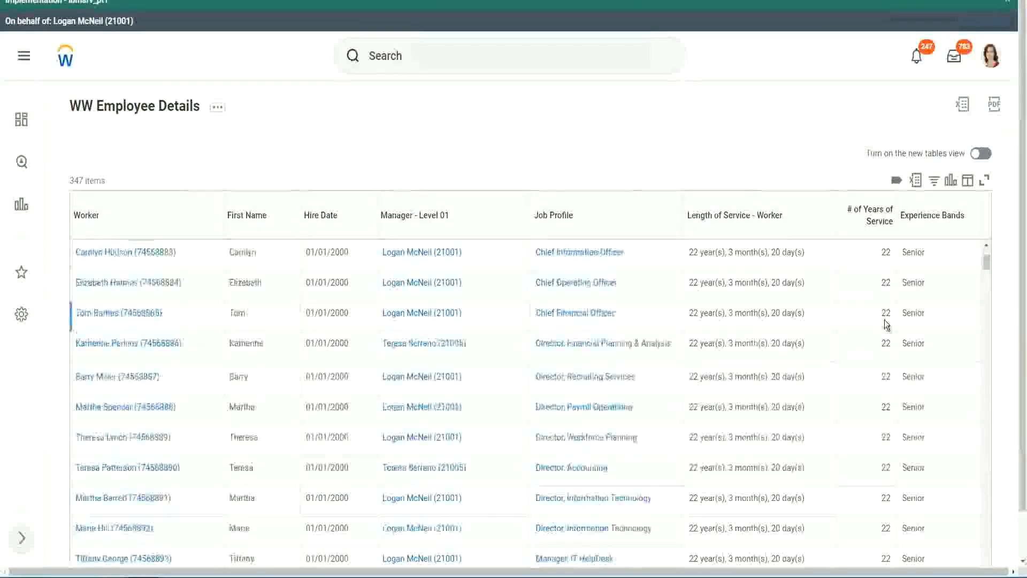
pyautogui.scroll(-8, 888, 326)
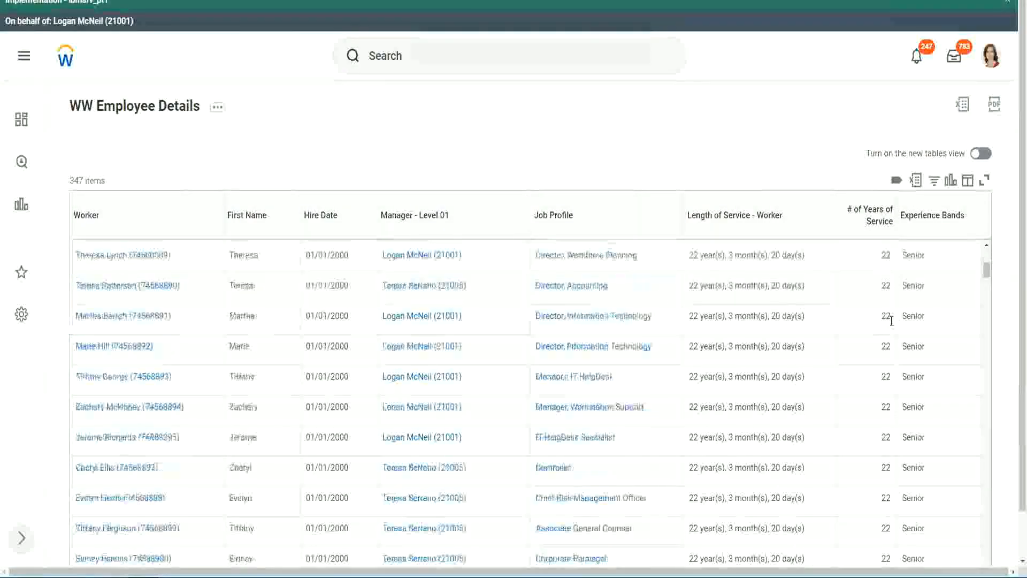
pyautogui.scroll(-10, 895, 354)
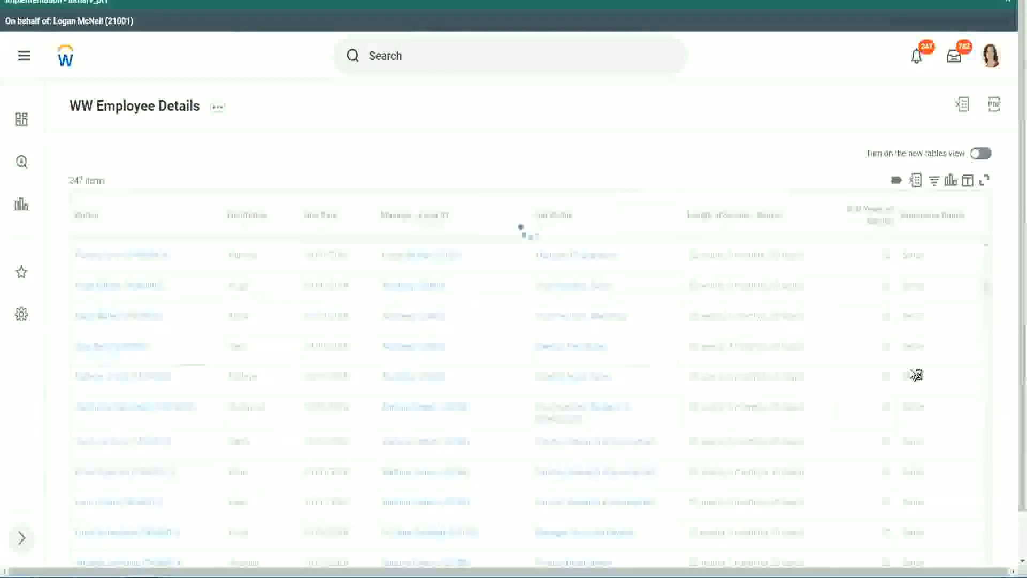
pyautogui.scroll(-2, 910, 369)
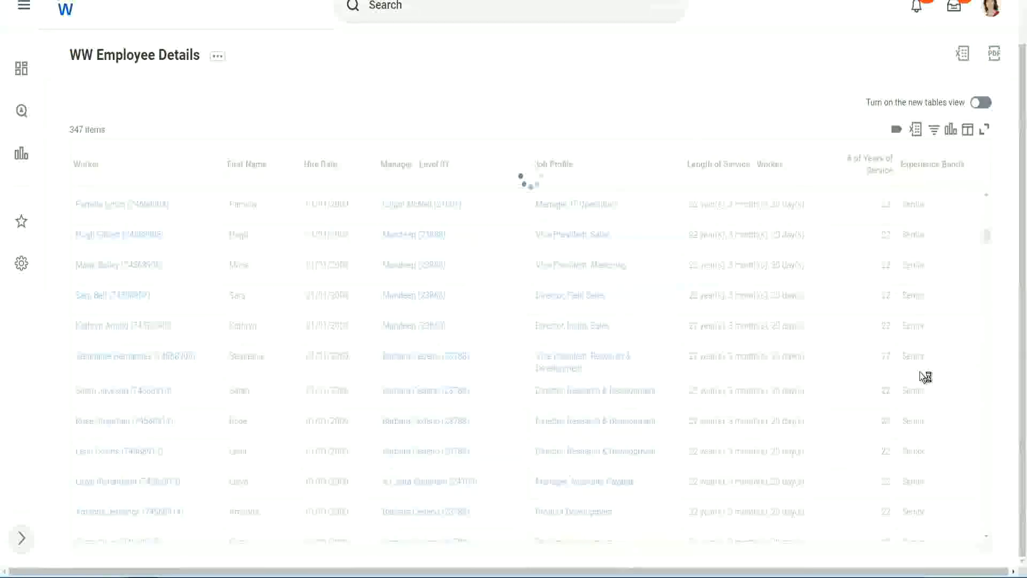
pyautogui.scroll(-5, 951, 301)
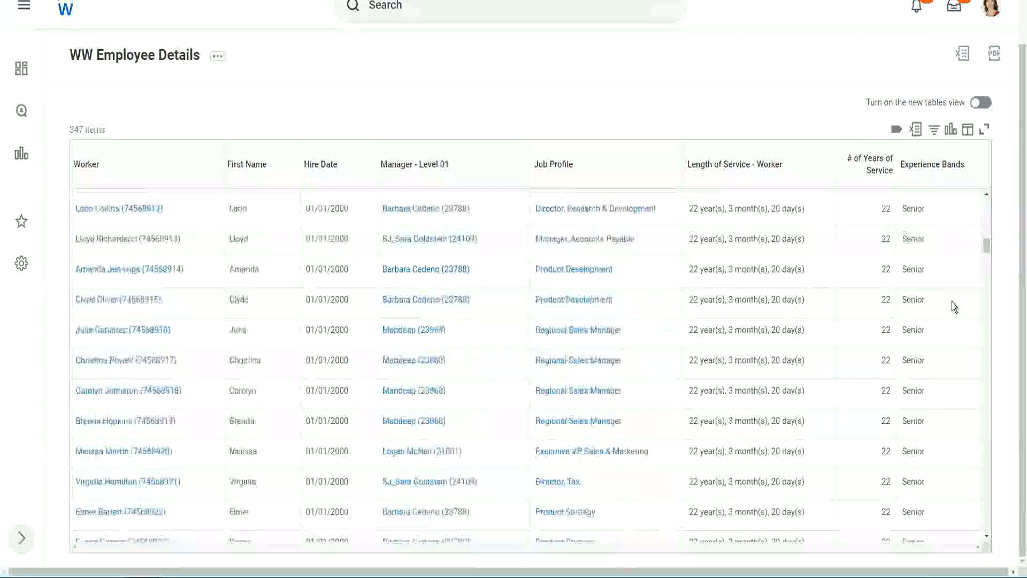
pyautogui.scroll(-3, 951, 301)
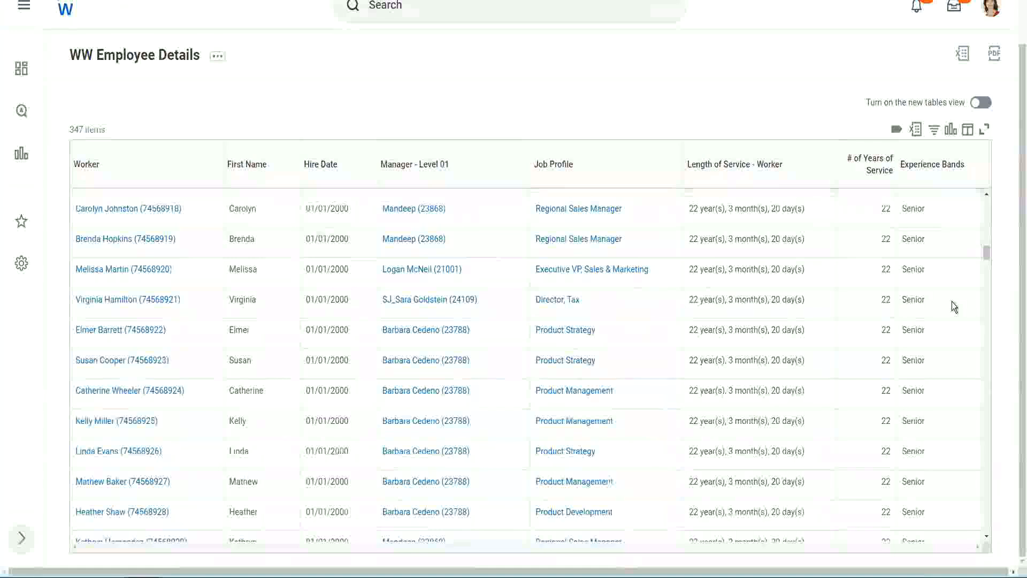
pyautogui.scroll(-6, 951, 301)
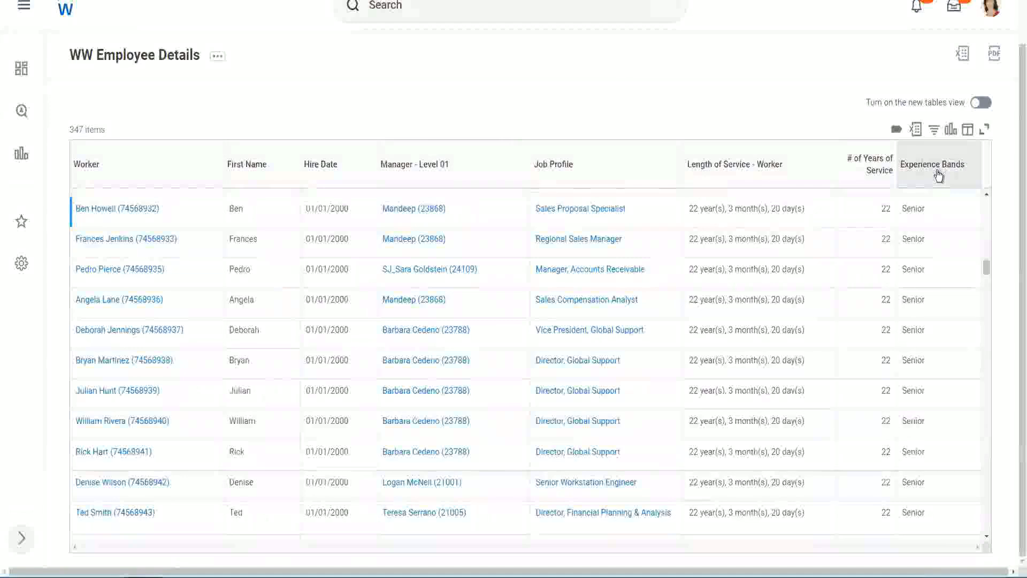
# Step: Filter the Experience Bands column for values containing Amateur
pyautogui.click(939, 176)
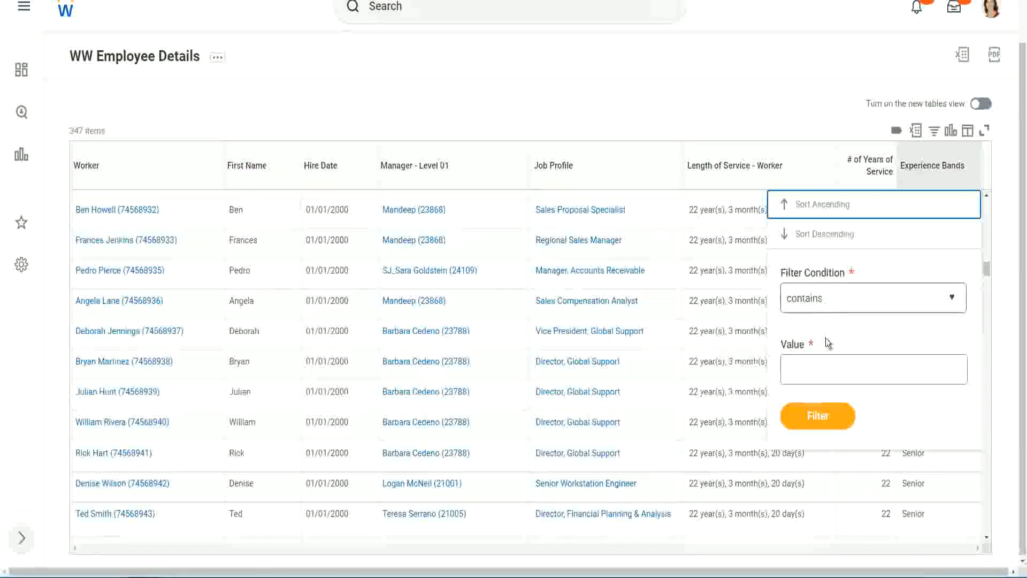
pyautogui.click(814, 359)
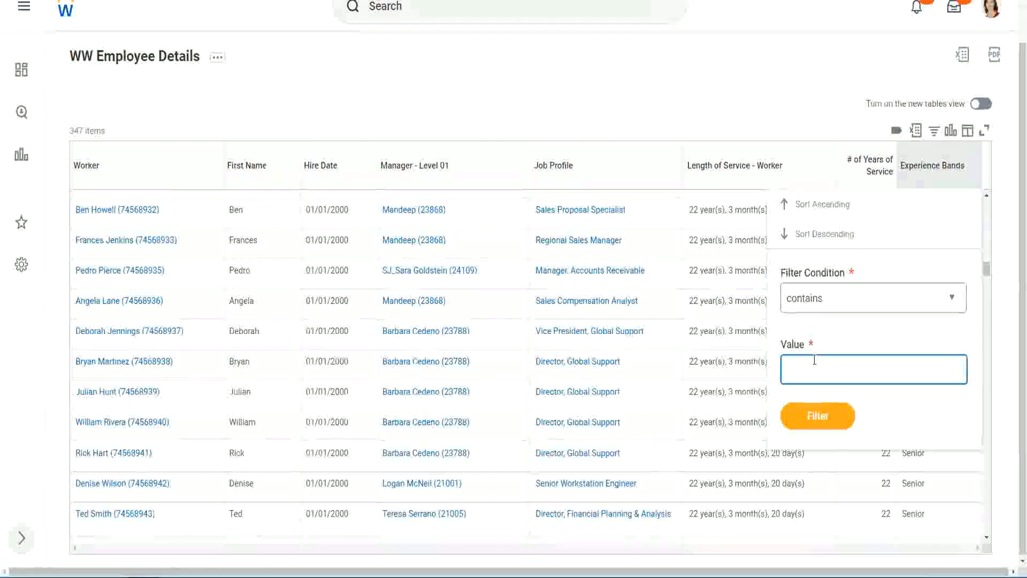
pyautogui.write('Amate')
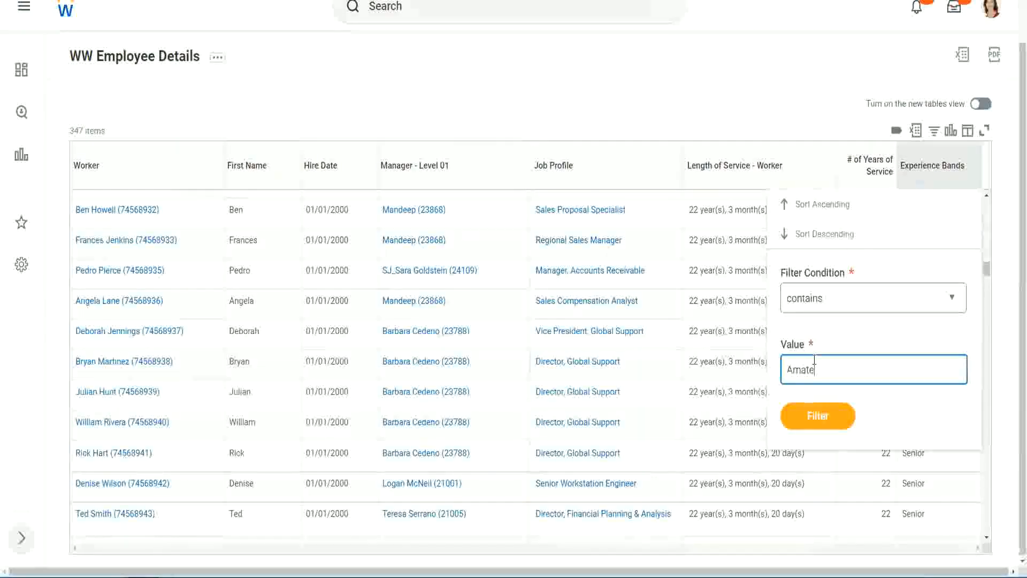
pyautogui.write('ur')
pyautogui.click(809, 422)
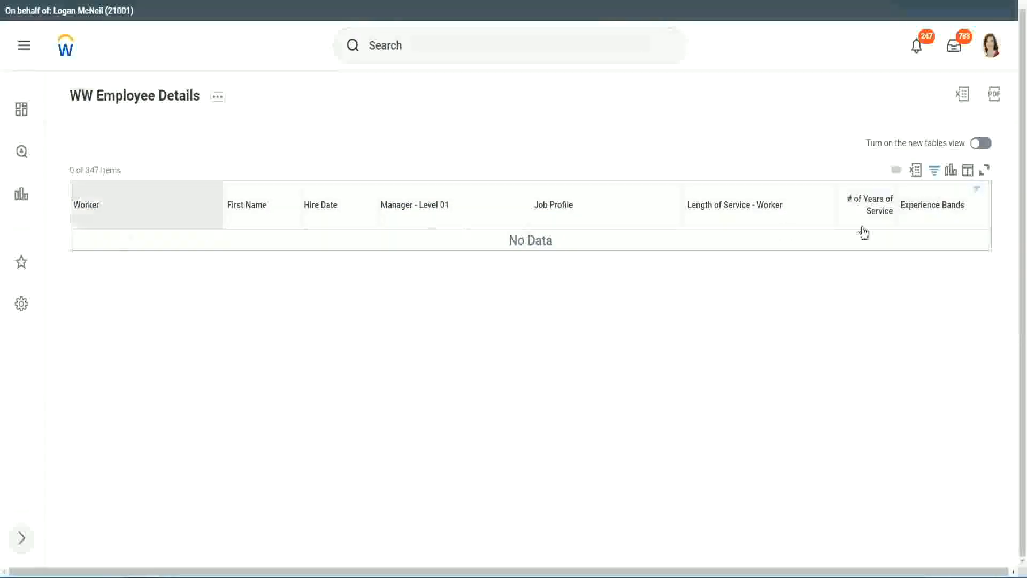
# Step: Change the Experience Bands filter value to Legend and compare the filtered workers' hire dates and years of service with their band
pyautogui.click(929, 206)
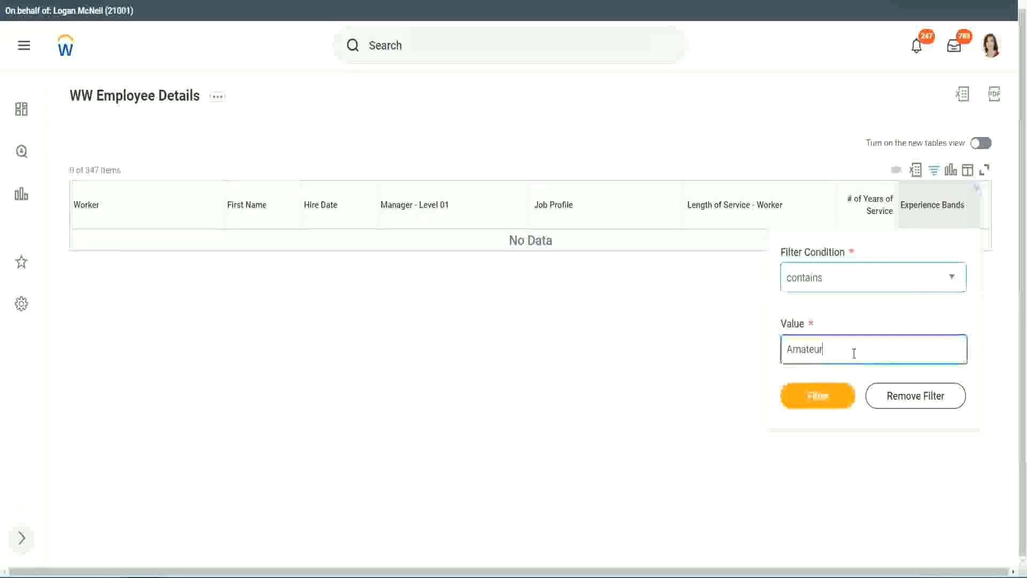
pyautogui.moveTo(826, 350); pyautogui.dragTo(735, 353)
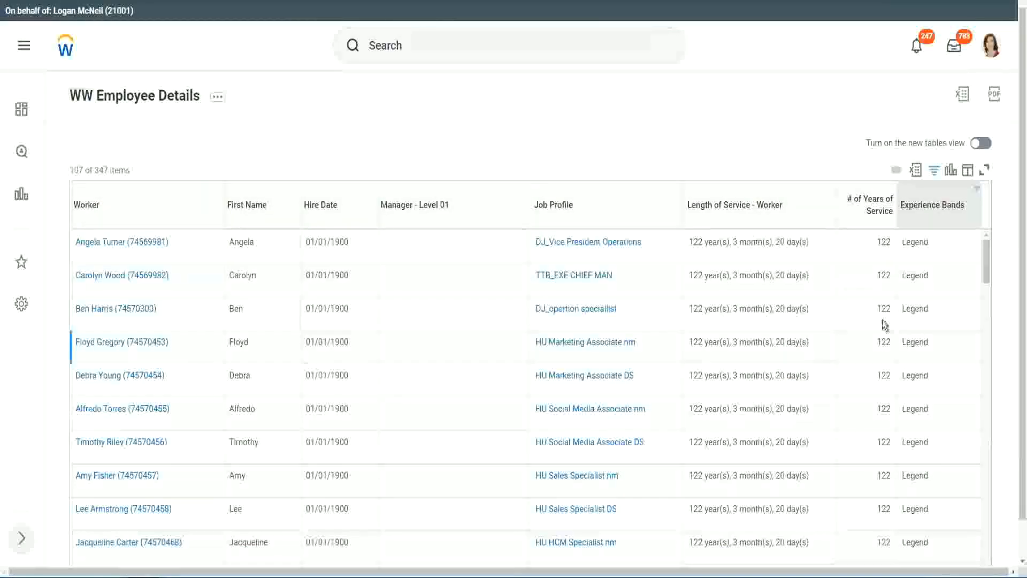
pyautogui.scroll(-20, 882, 319)
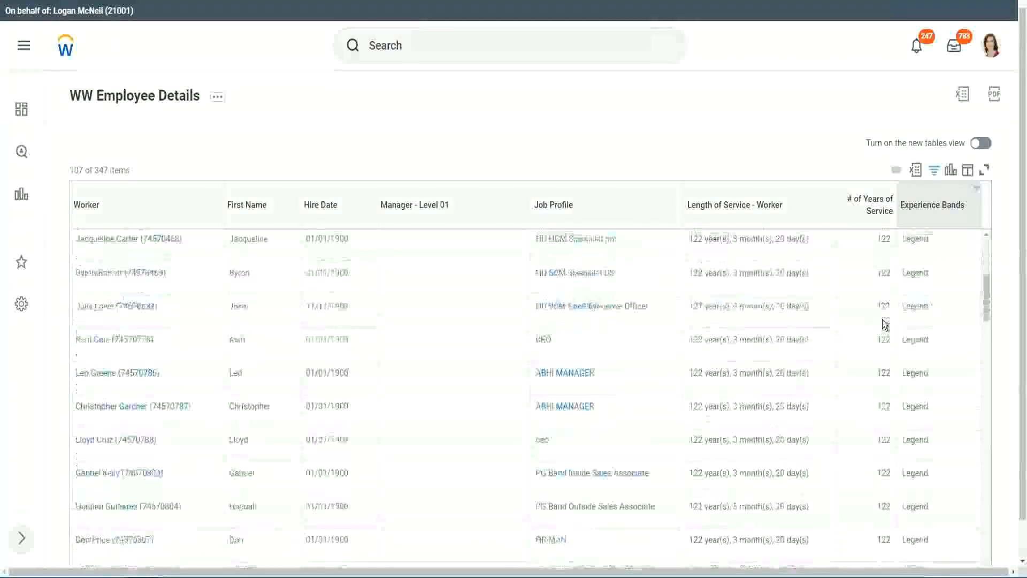
pyautogui.scroll(-5, 882, 320)
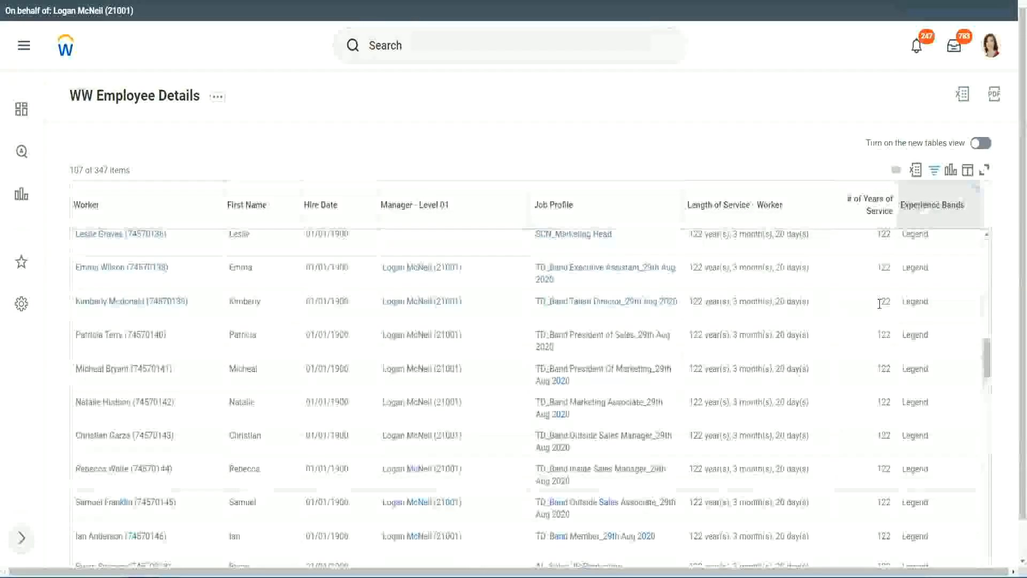
pyautogui.scroll(-10, 856, 310)
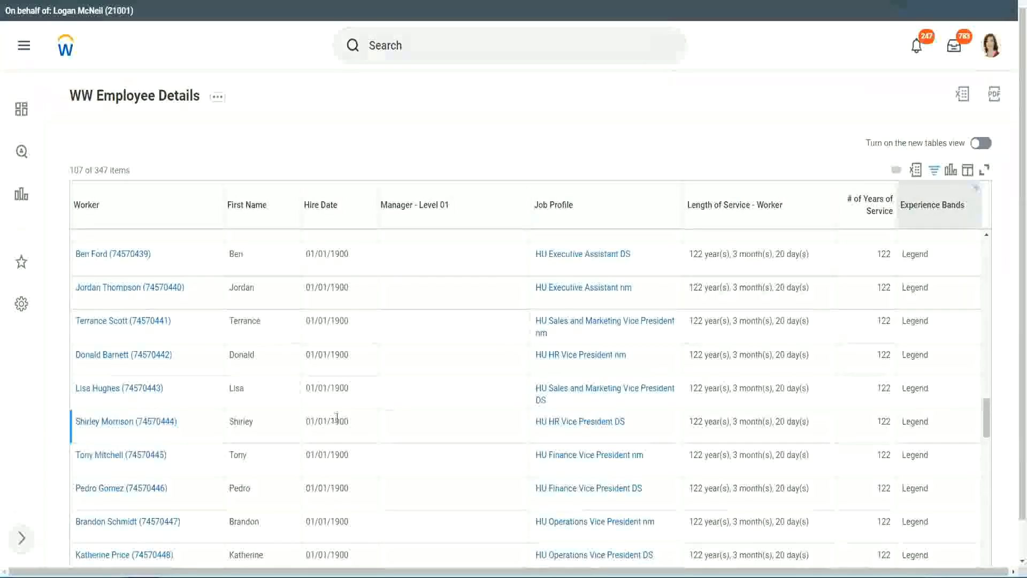
pyautogui.doubleClick(339, 421)
pyautogui.scroll(-5, 874, 402)
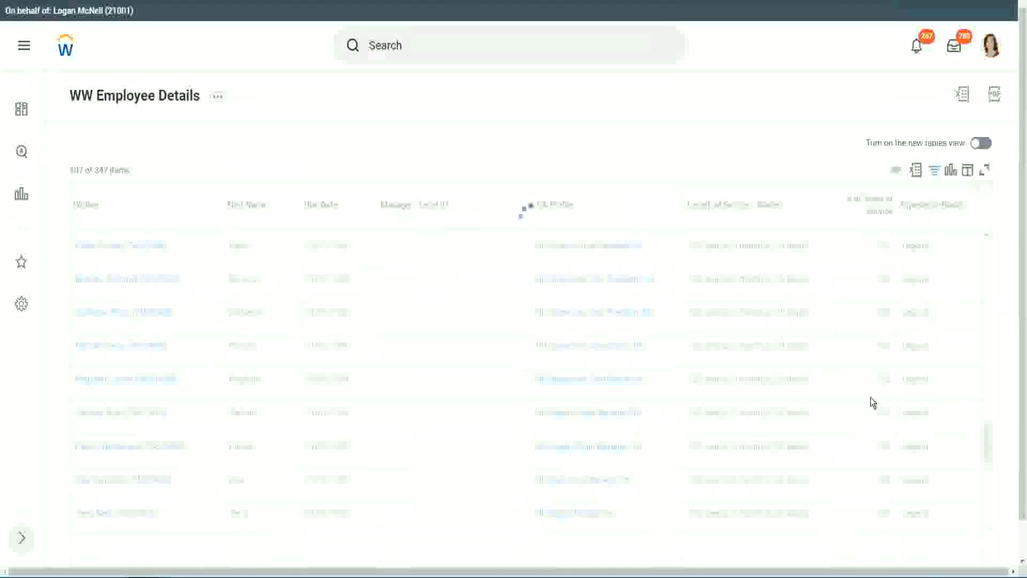
pyautogui.scroll(-3, 872, 402)
pyautogui.scroll(-10, 871, 396)
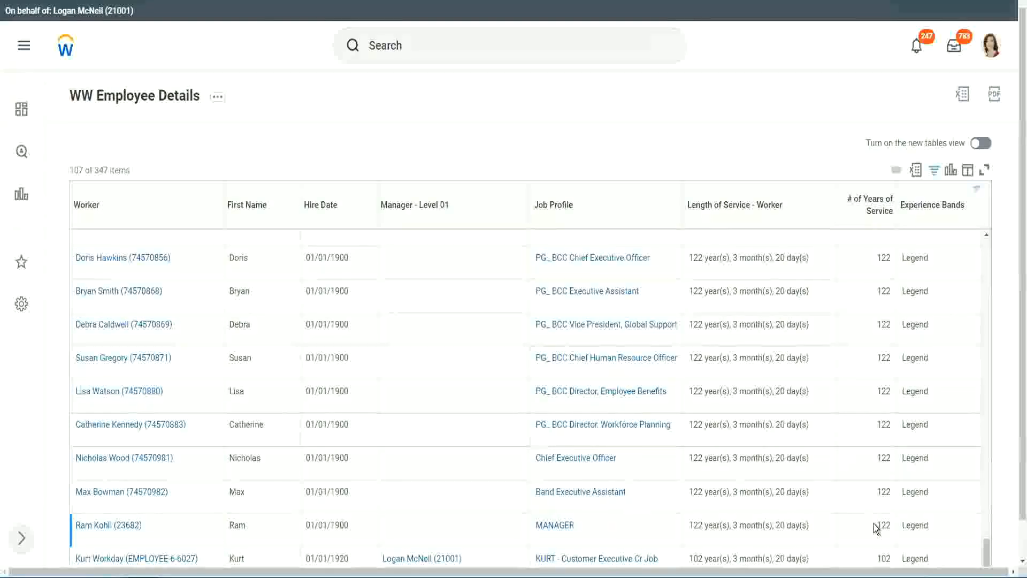
pyautogui.doubleClick(884, 558)
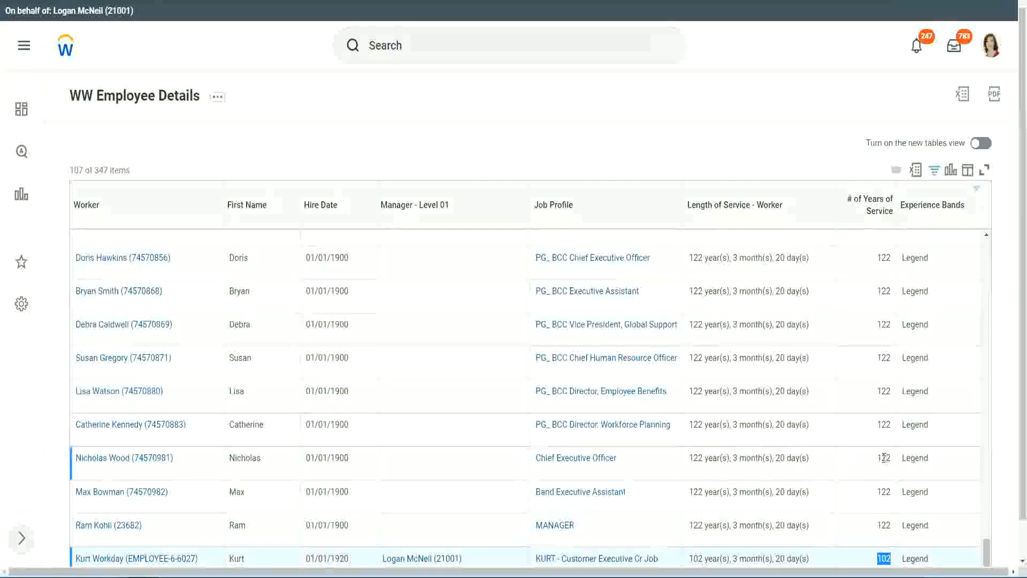
pyautogui.moveTo(882, 457); pyautogui.dragTo(892, 458)
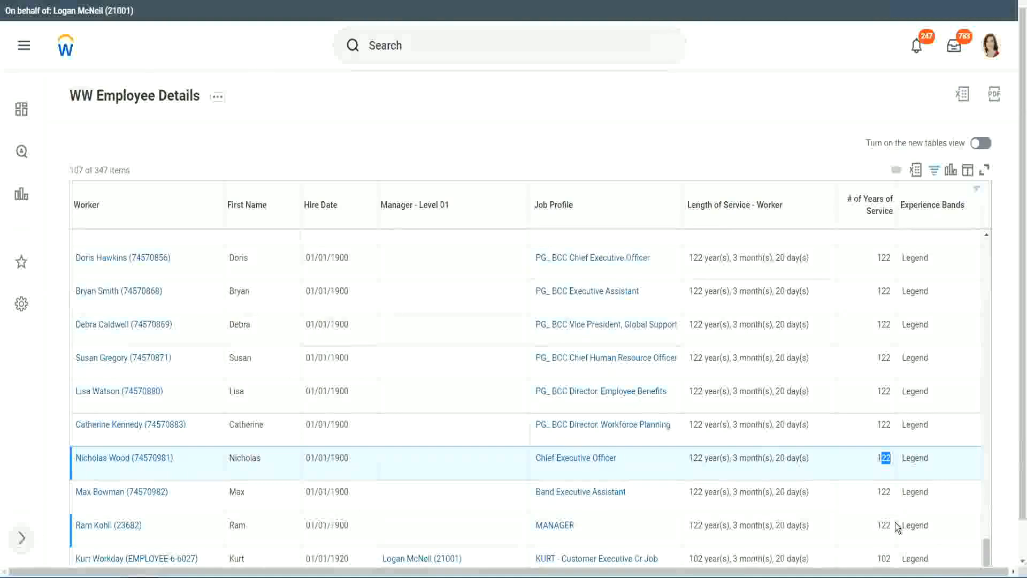
pyautogui.click(862, 425)
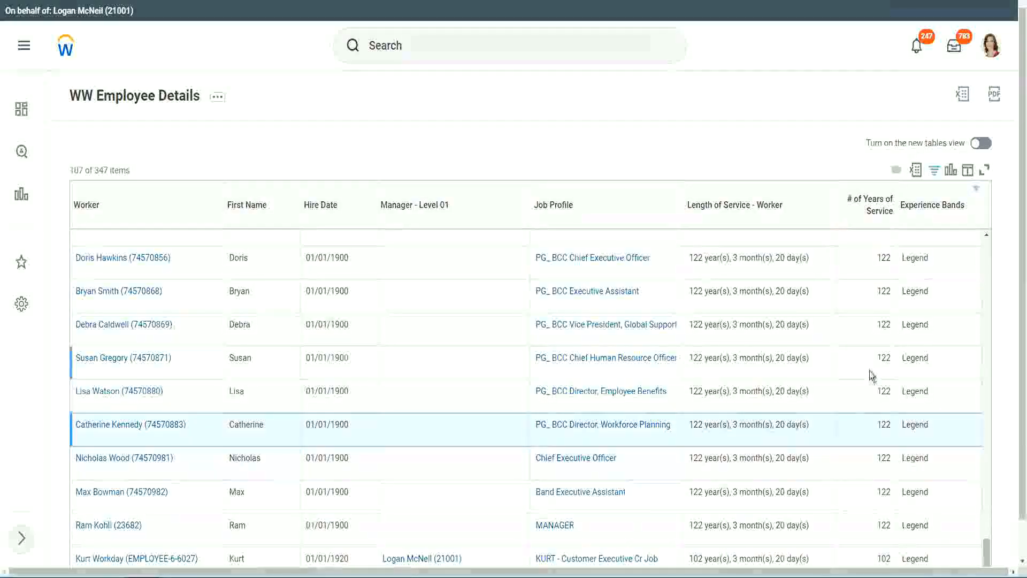
# Step: Change the Experience Bands filter value to Experienced and apply it
pyautogui.click(939, 211)
pyautogui.click(841, 409)
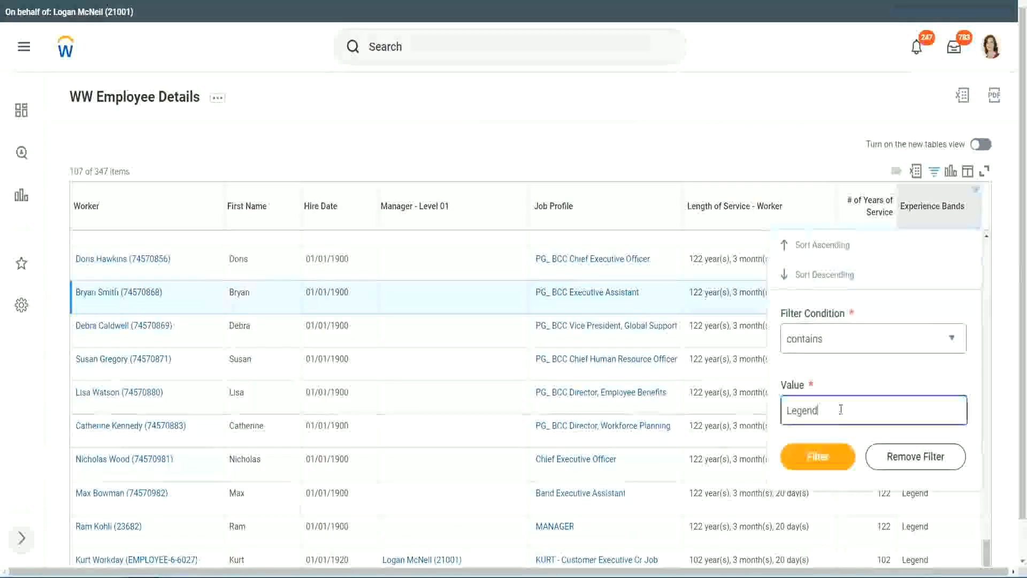
pyautogui.doubleClick(841, 409)
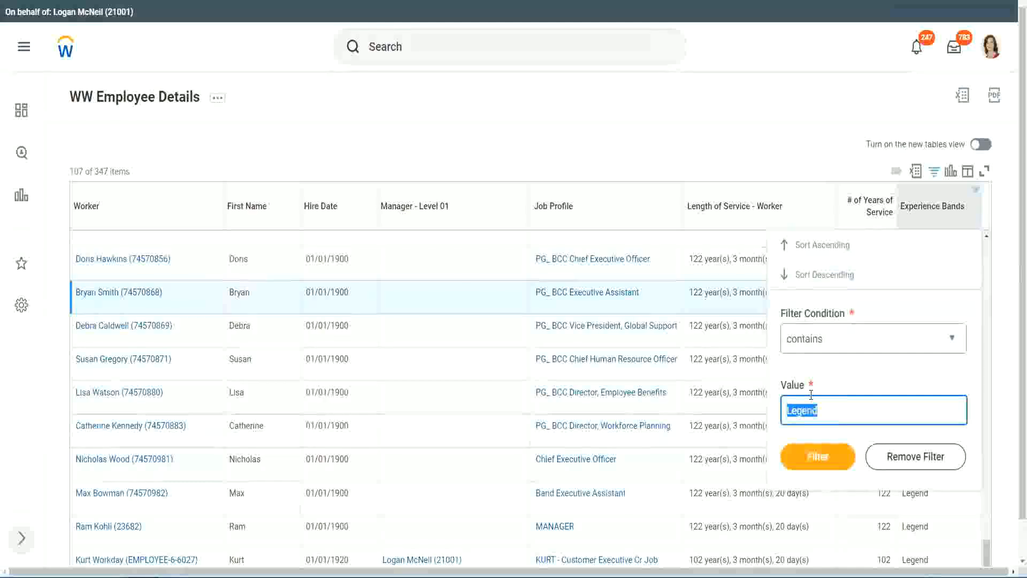
pyautogui.write('Ex')
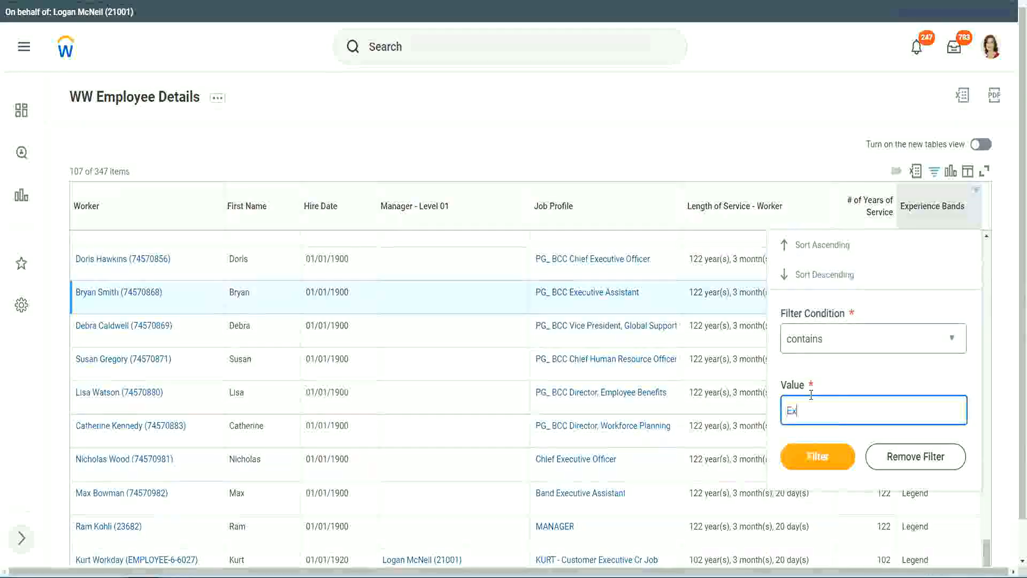
pyautogui.write('perienced')
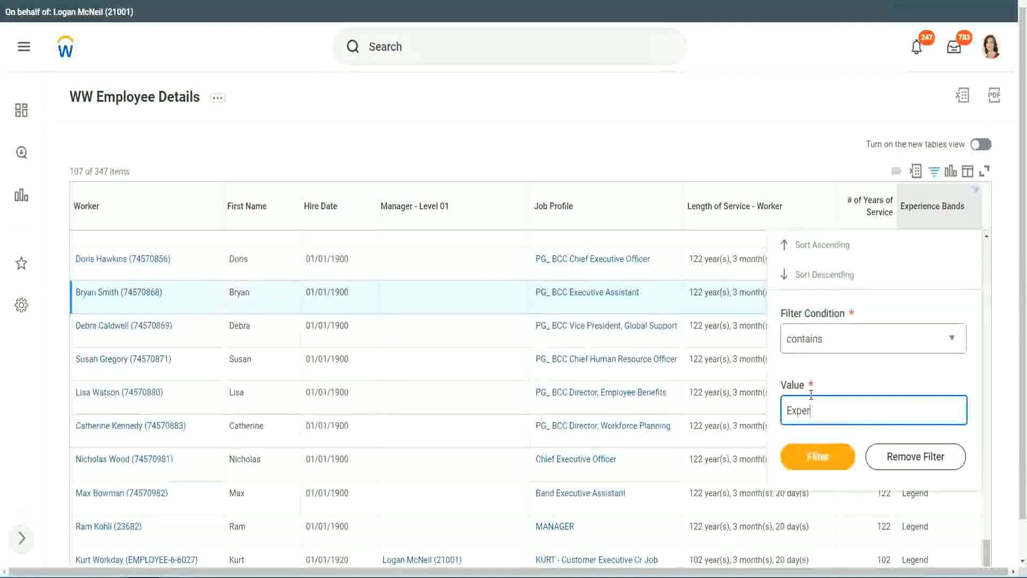
pyautogui.click(817, 463)
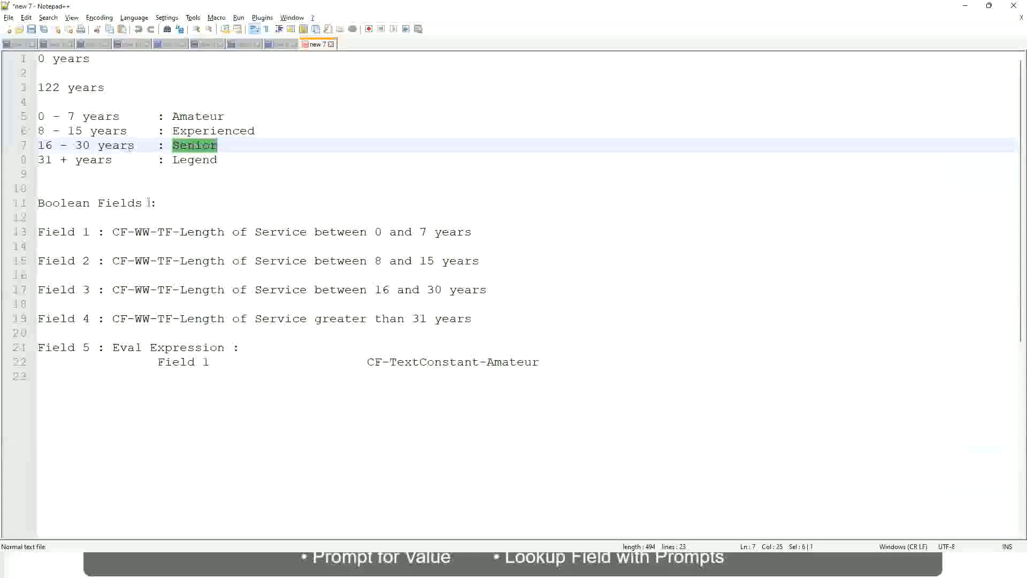
# Step: Switch to the Notepad++ notes and check the 8 - 15 years range defined for the Experienced band
pyautogui.click(90, 133)
pyautogui.moveTo(46, 131); pyautogui.dragTo(75, 132)
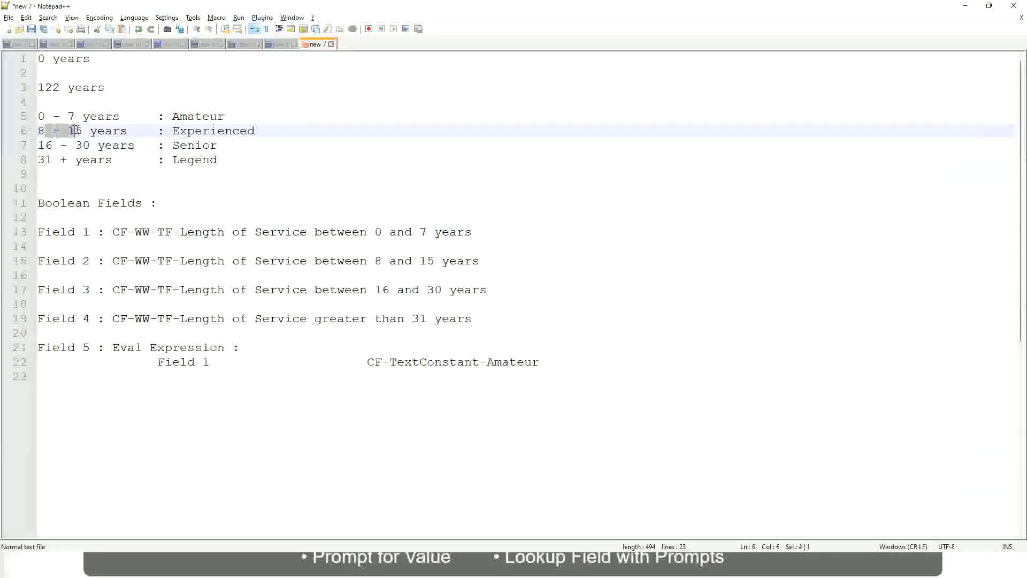
pyautogui.click(83, 132)
pyautogui.click(118, 132)
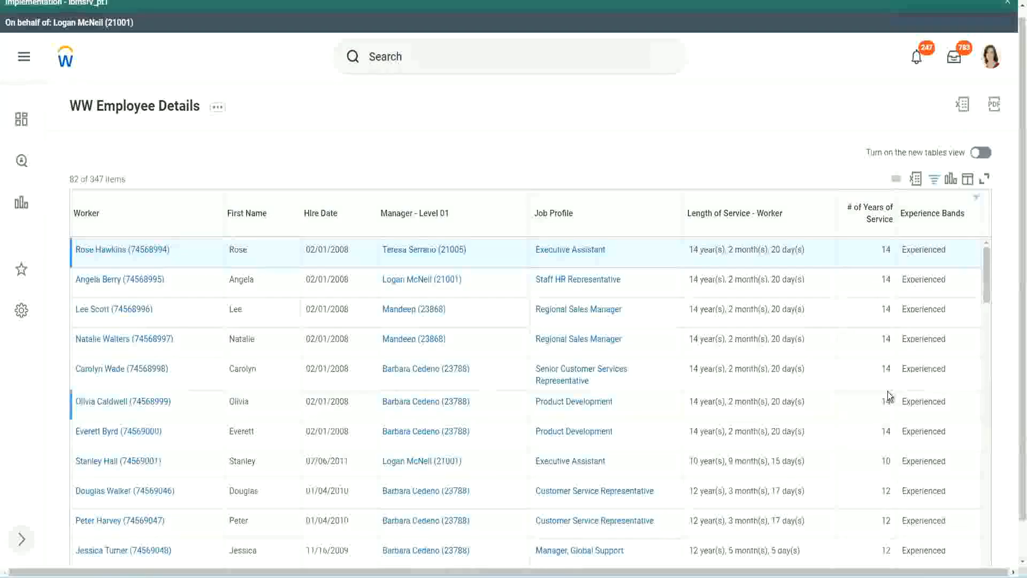
# Step: Return to the filtered Workday report and compare the years of service of the Experienced workers with their band
pyautogui.scroll(-4, 890, 396)
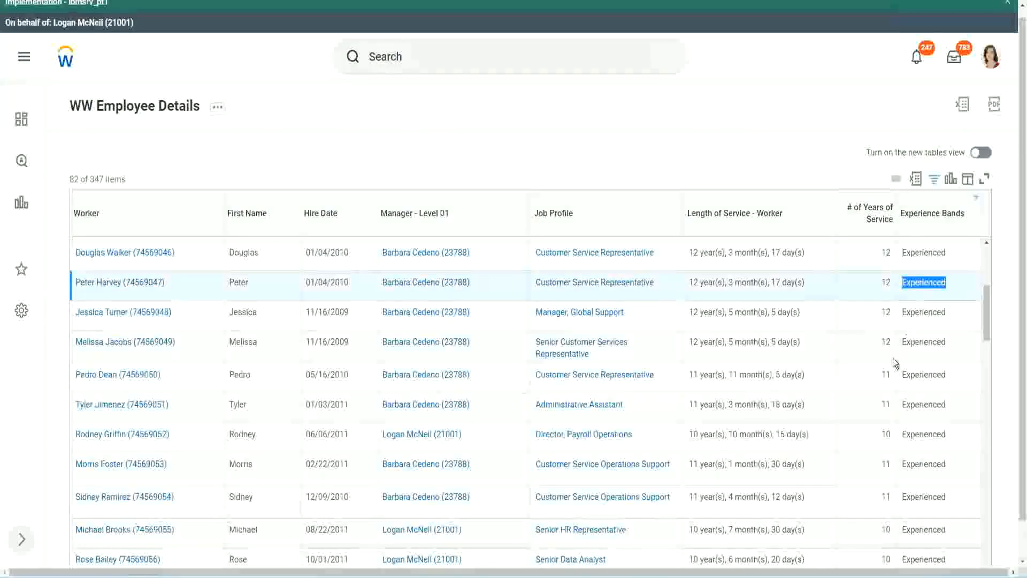
pyautogui.scroll(-2, 891, 369)
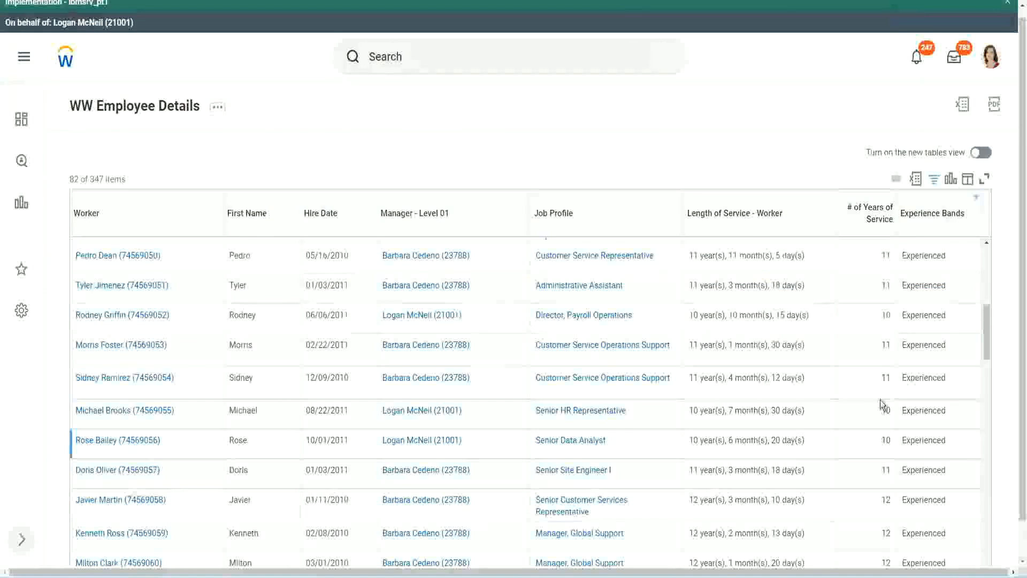
pyautogui.click(885, 388)
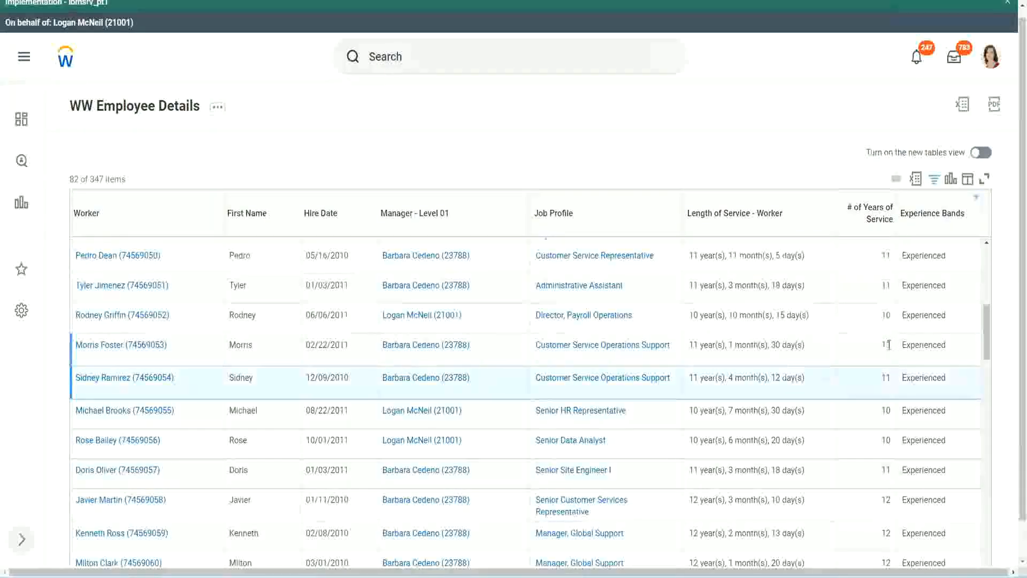
pyautogui.click(935, 345)
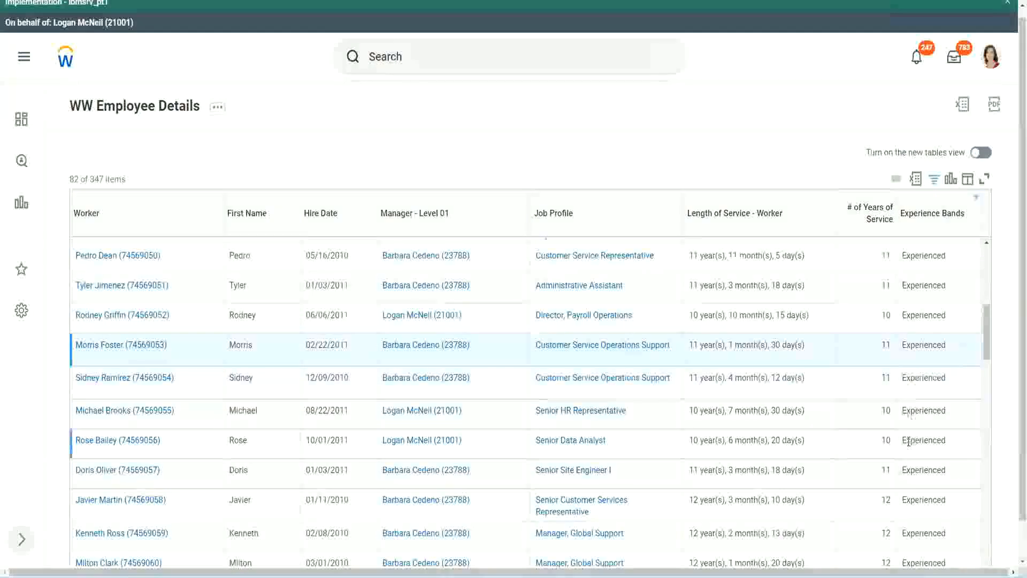
pyautogui.scroll(-10, 909, 441)
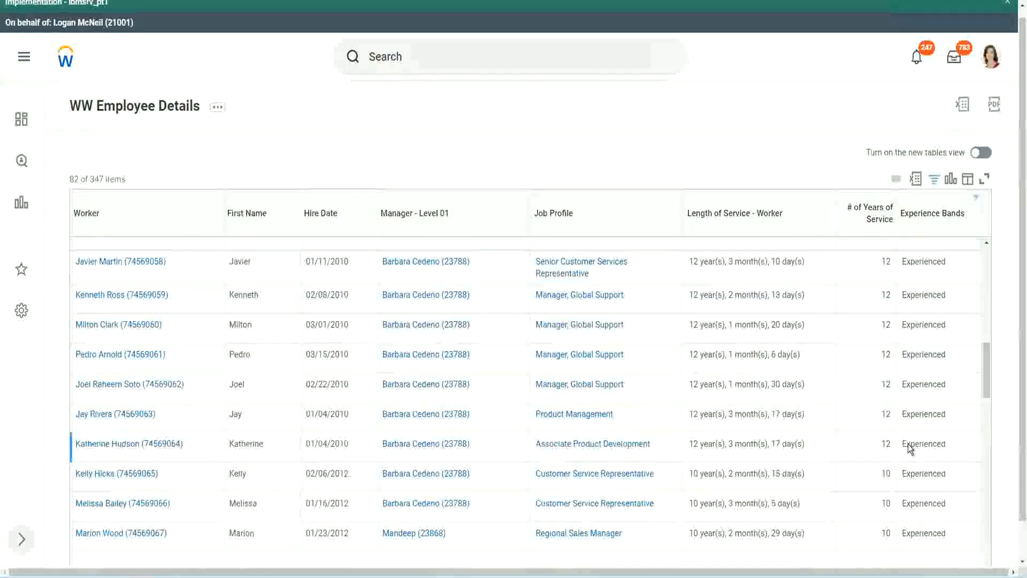